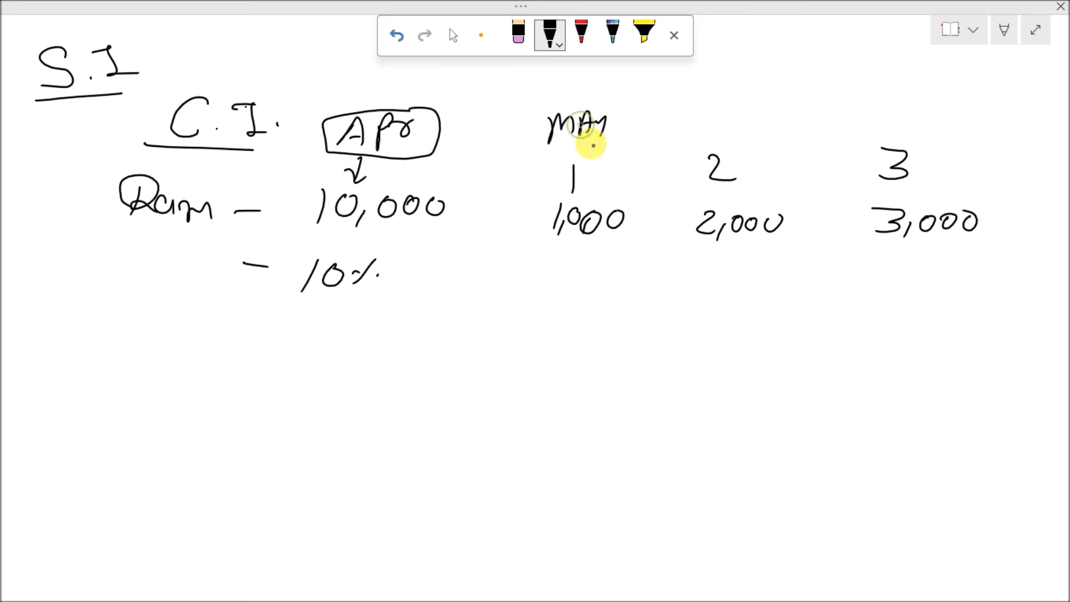
Handwrite the month labels Jun and Jul above columns 2 and 3, with a circled 13000 beside Jul
mouse_move(705, 112)
left_mouse_down()
mouse_move(733, 116)
mouse_move(732, 128)
left_mouse_up()
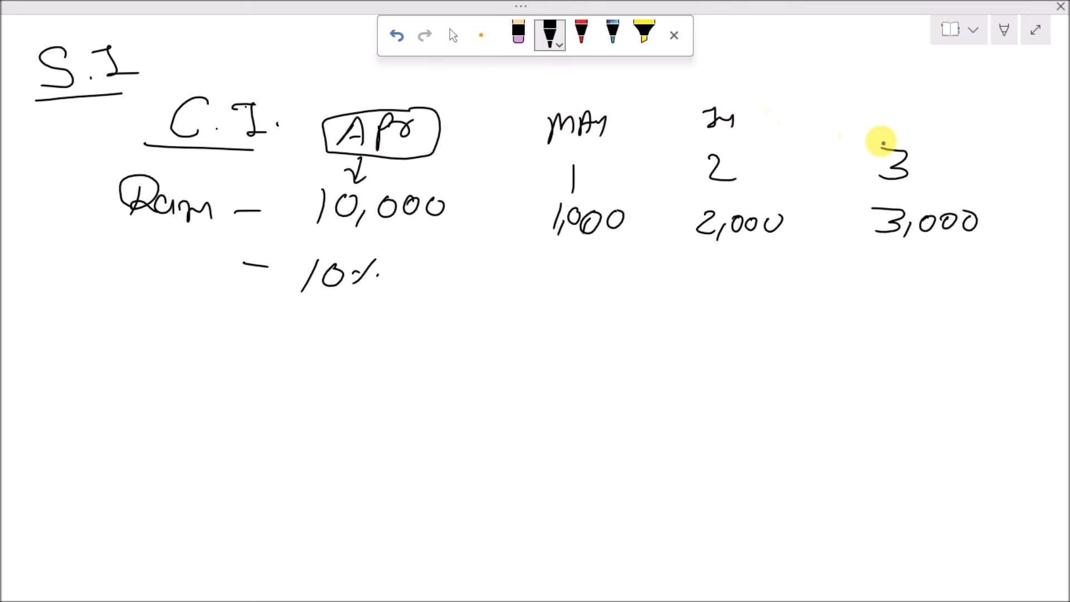
mouse_move(887, 109)
left_mouse_down()
mouse_move(1055, 117)
mouse_move(955, 100)
mouse_move(1023, 149)
mouse_move(1059, 119)
left_mouse_up()
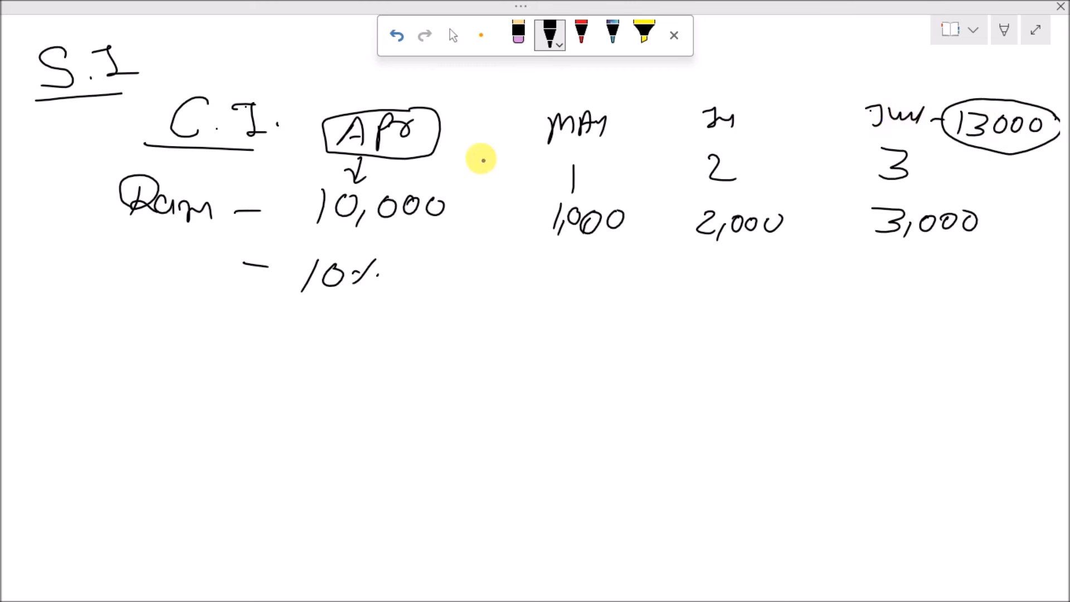
Circle the 10% rate and the C.I. heading, and draw a long curve and a short arrow down from C.I
mouse_move(379, 249)
left_mouse_down()
mouse_move(303, 251)
mouse_move(385, 289)
mouse_move(390, 251)
left_mouse_up()
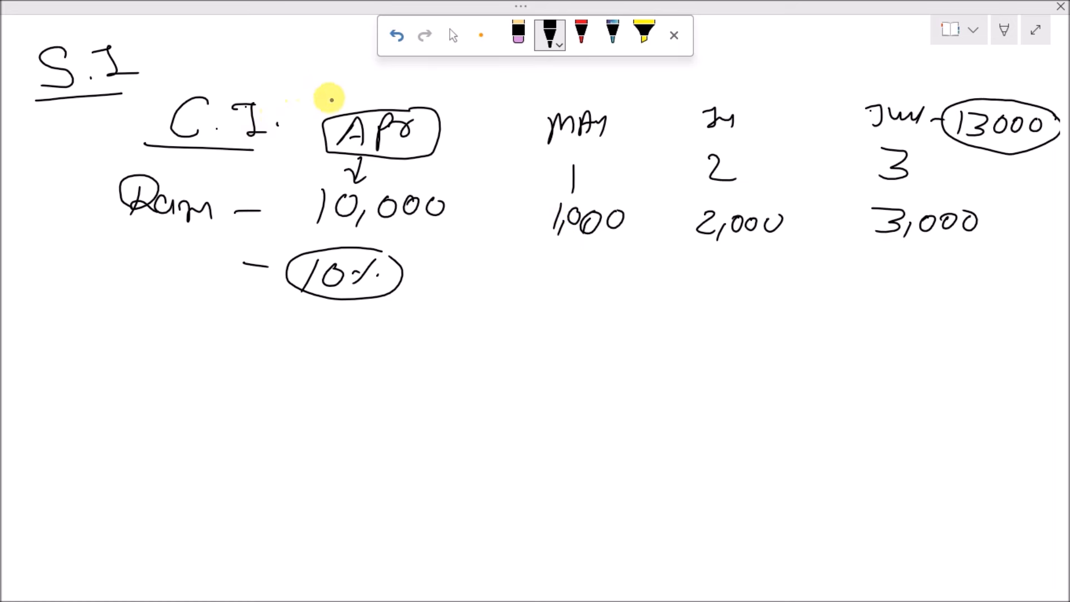
mouse_move(263, 98)
left_mouse_down()
mouse_move(222, 86)
mouse_move(174, 148)
mouse_move(282, 112)
mouse_move(212, 87)
left_mouse_up()
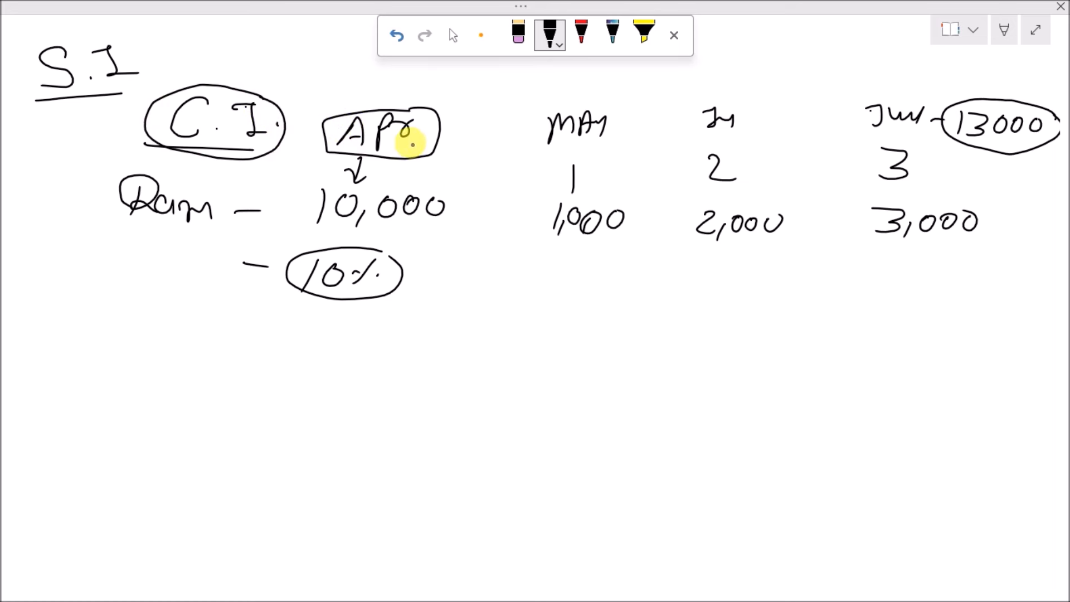
mouse_move(226, 159)
left_mouse_down()
mouse_move(157, 306)
mouse_move(194, 343)
left_mouse_up()
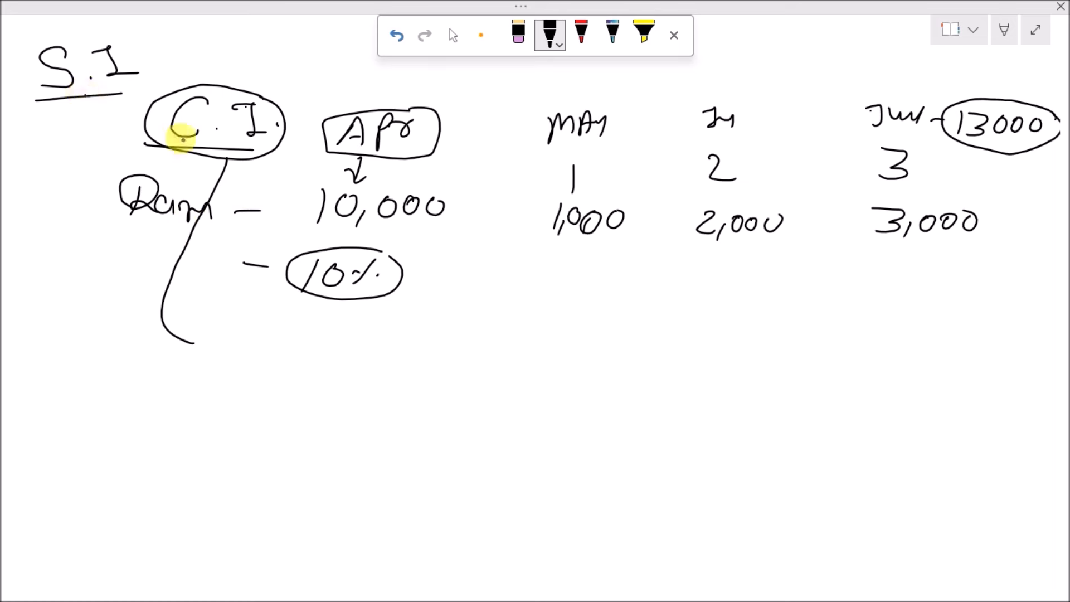
left_click_drag(199, 156, 176, 184)
left_click_drag(174, 173, 189, 181)
Handwrite a second example of 10,000 at 10% (C.I) below the first, and label the circled 10% as S.I
mouse_move(320, 337)
left_mouse_down()
mouse_move(313, 364)
mouse_move(426, 344)
left_mouse_up()
left_click_drag(327, 405, 325, 430)
left_click_drag(352, 407, 349, 424)
left_click_drag(390, 405, 366, 423)
left_click(393, 422)
mouse_move(433, 263)
left_mouse_down()
mouse_move(414, 286)
mouse_move(454, 263)
mouse_move(452, 289)
left_mouse_up()
left_click(435, 283)
left_click_drag(443, 288, 464, 287)
left_click(430, 440)
mouse_move(422, 423)
left_mouse_down()
mouse_move(419, 444)
mouse_move(458, 449)
left_mouse_up()
left_click_drag(482, 420, 469, 463)
left_click_drag(422, 407, 412, 450)
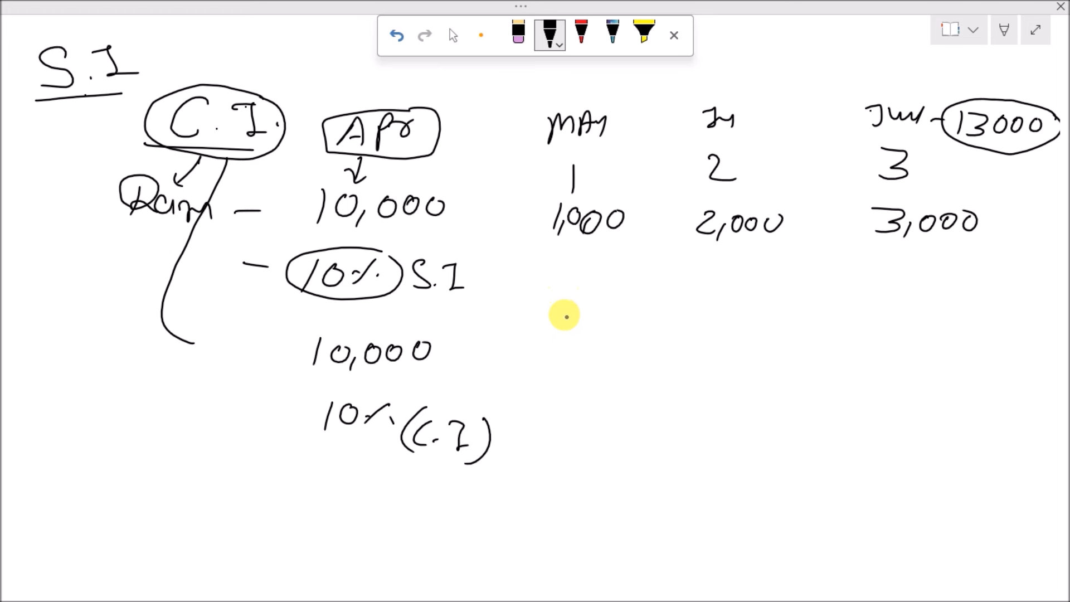
Write compound-interest columns 1, 2 and 3 with 1,000, 1100 and 1210 beneath them, underlining 1100 and 1210
left_click_drag(555, 337, 552, 365)
mouse_move(567, 357)
left_mouse_down()
mouse_move(564, 366)
mouse_move(589, 347)
left_mouse_up()
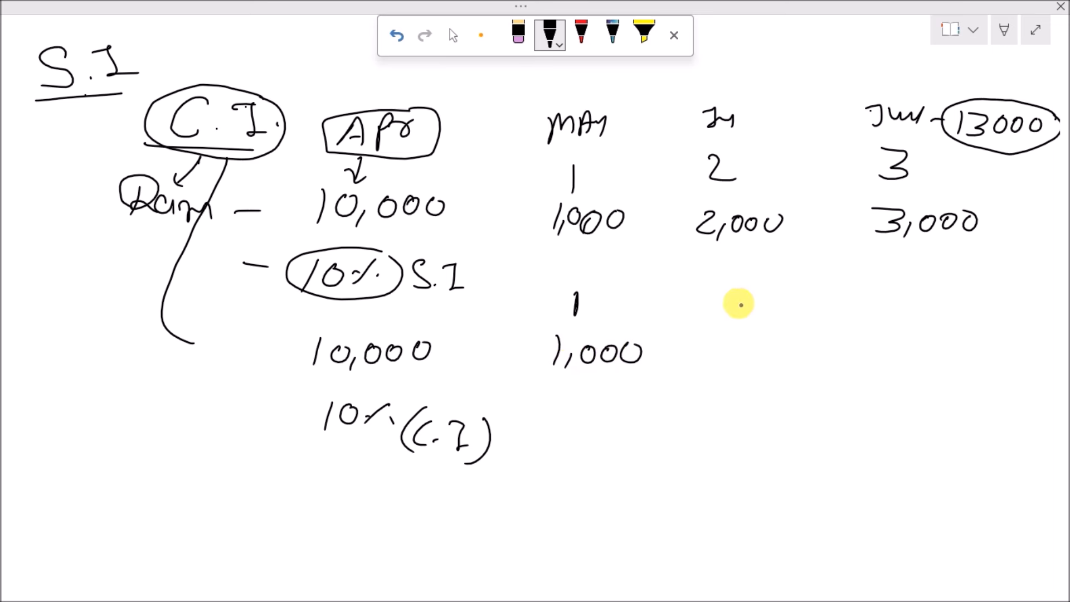
left_click_drag(737, 298, 766, 316)
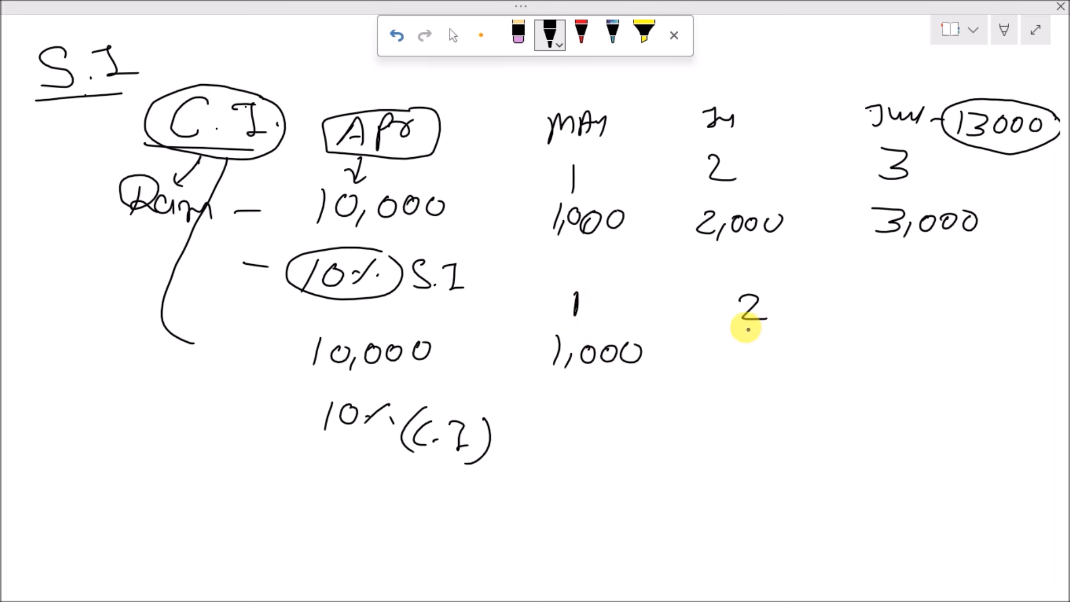
mouse_move(729, 350)
left_mouse_down()
mouse_move(727, 376)
mouse_move(766, 348)
mouse_move(789, 348)
left_mouse_up()
left_click_drag(666, 364, 661, 375)
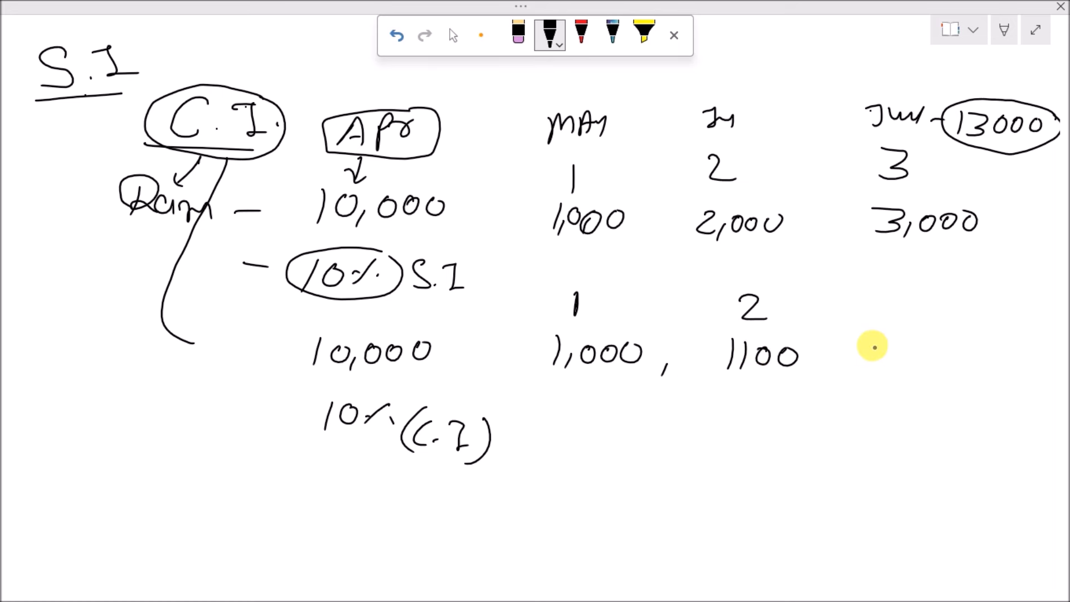
mouse_move(913, 288)
left_mouse_down()
mouse_move(923, 302)
mouse_move(906, 316)
left_mouse_up()
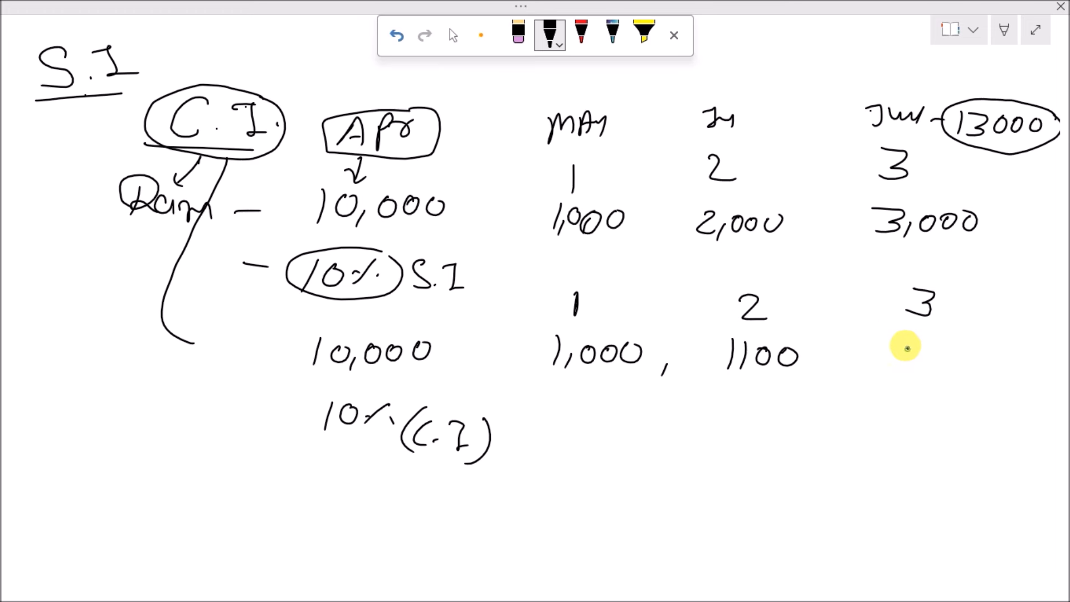
mouse_move(907, 350)
left_mouse_down()
mouse_move(901, 376)
mouse_move(959, 377)
mouse_move(971, 354)
mouse_move(912, 385)
left_mouse_up()
left_click_drag(803, 374, 752, 369)
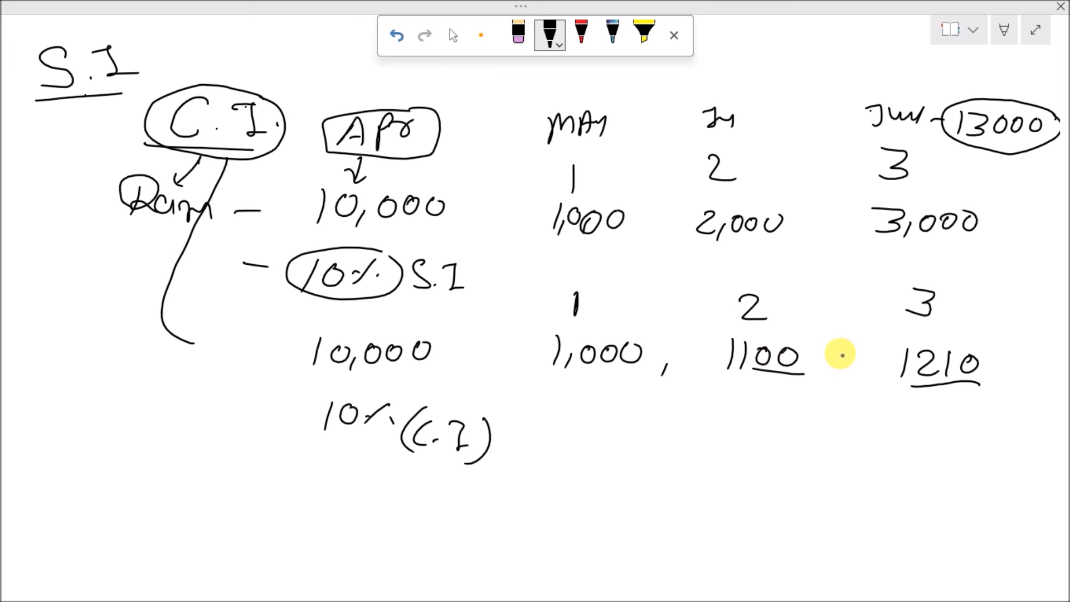
Circle the simple-interest 2,000, and write the running totals 2100 under 1100 and a boxed 3210 under 1210
mouse_move(695, 210)
left_mouse_down()
mouse_move(733, 241)
mouse_move(779, 206)
mouse_move(692, 208)
left_mouse_up()
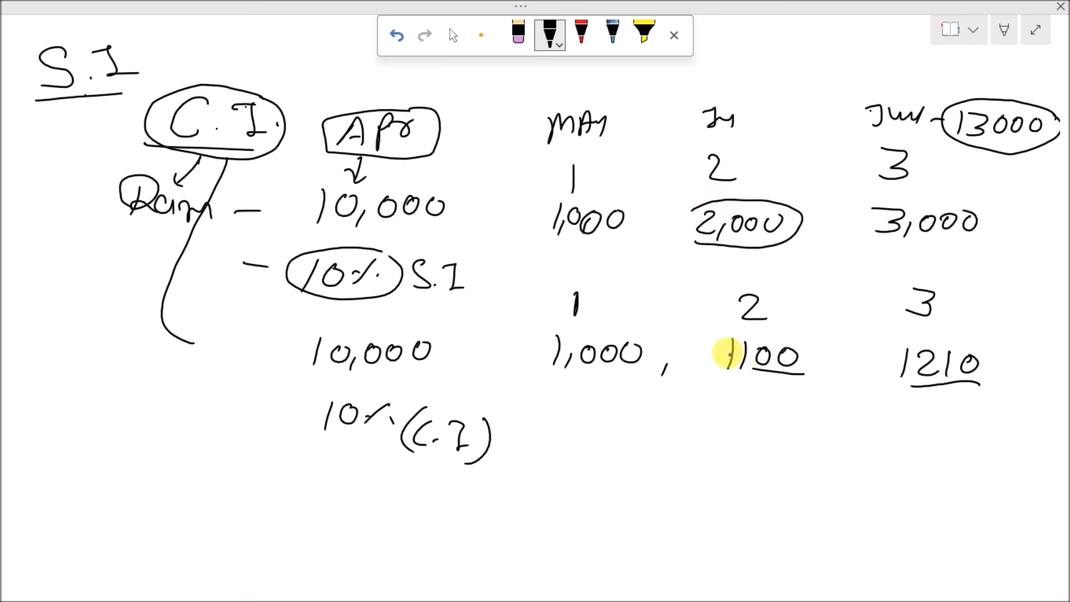
mouse_move(724, 385)
left_mouse_down()
mouse_move(739, 401)
mouse_move(764, 392)
left_mouse_up()
left_click_drag(791, 392, 789, 393)
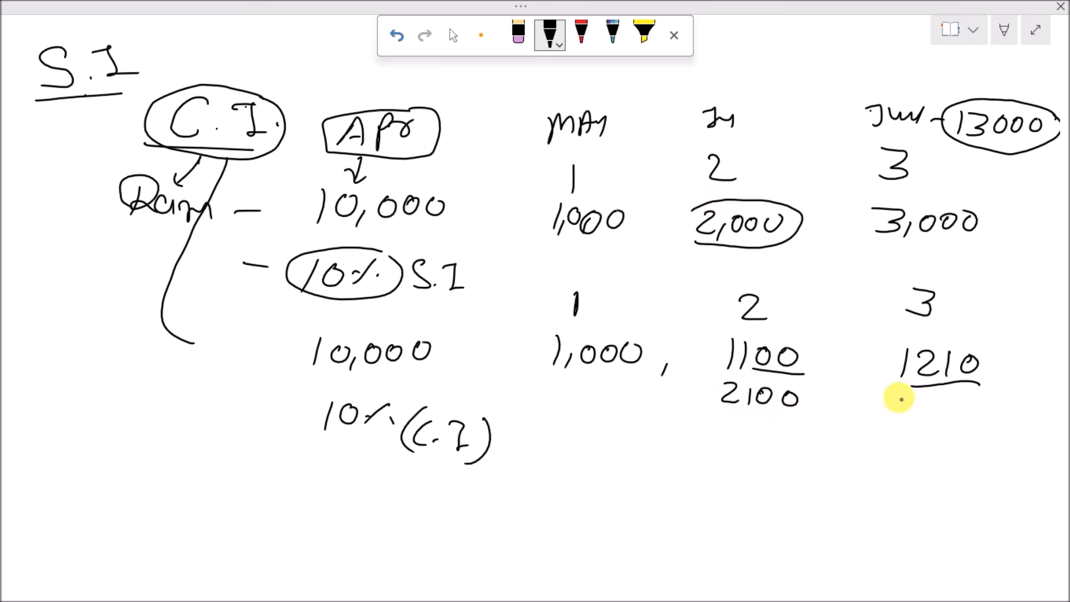
mouse_move(903, 400)
left_mouse_down()
mouse_move(918, 422)
mouse_move(948, 424)
left_mouse_up()
mouse_move(952, 420)
left_mouse_down()
mouse_move(958, 402)
mouse_move(975, 406)
left_mouse_up()
mouse_move(1000, 399)
left_mouse_down()
mouse_move(1003, 423)
mouse_move(870, 434)
mouse_move(992, 399)
left_mouse_up()
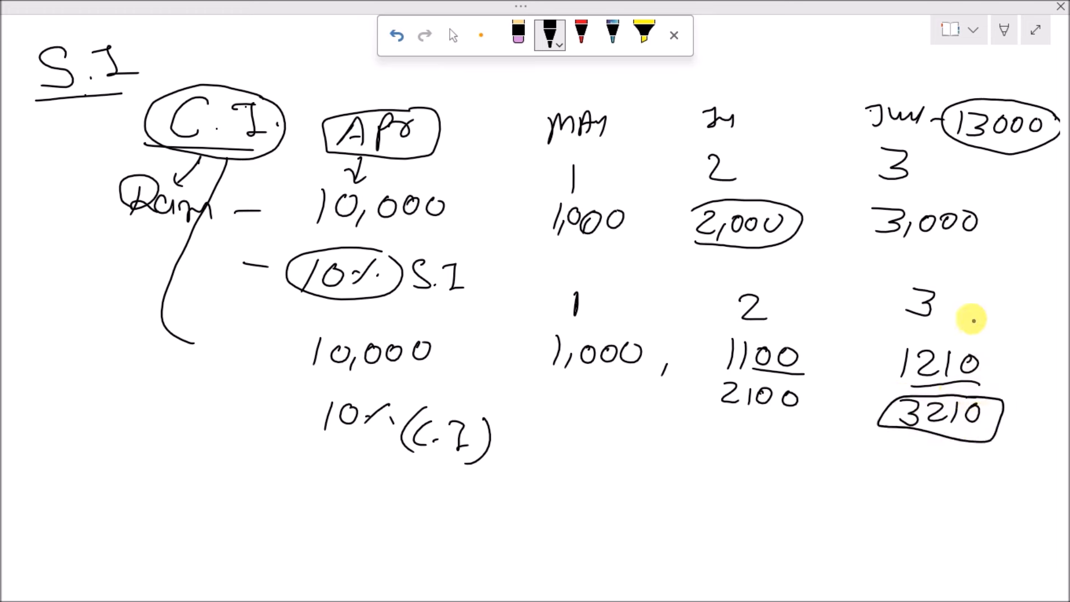
Circle the simple-interest 3,000 and the boxed 3210, and underline the compound-interest 1,000 and 1100
mouse_move(968, 210)
left_mouse_down()
mouse_move(860, 191)
mouse_move(975, 234)
mouse_move(972, 212)
left_mouse_up()
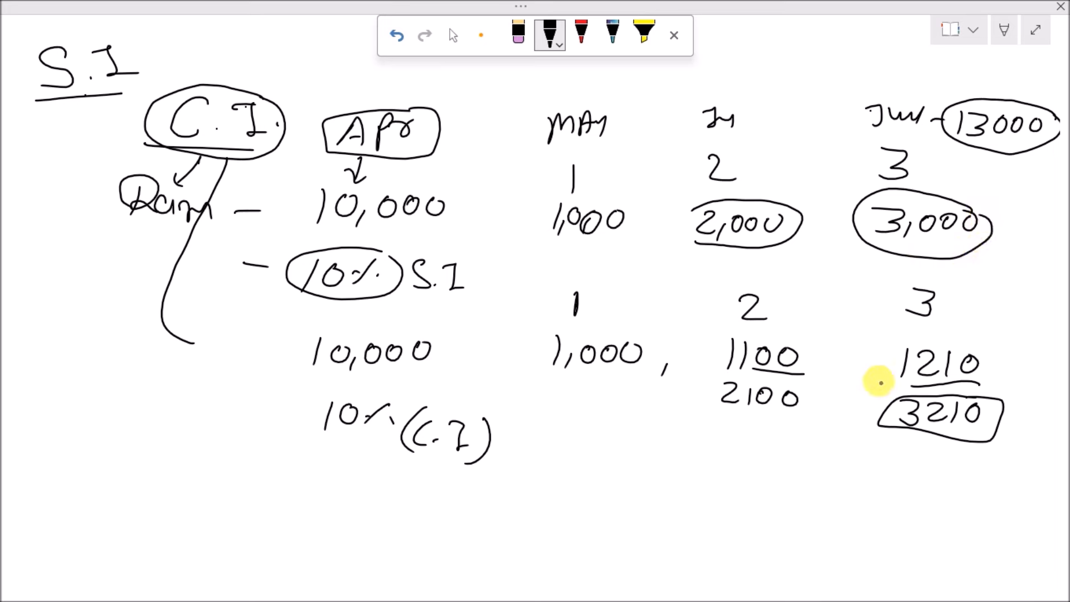
mouse_move(896, 392)
left_mouse_down()
mouse_move(951, 449)
mouse_move(998, 396)
left_mouse_up()
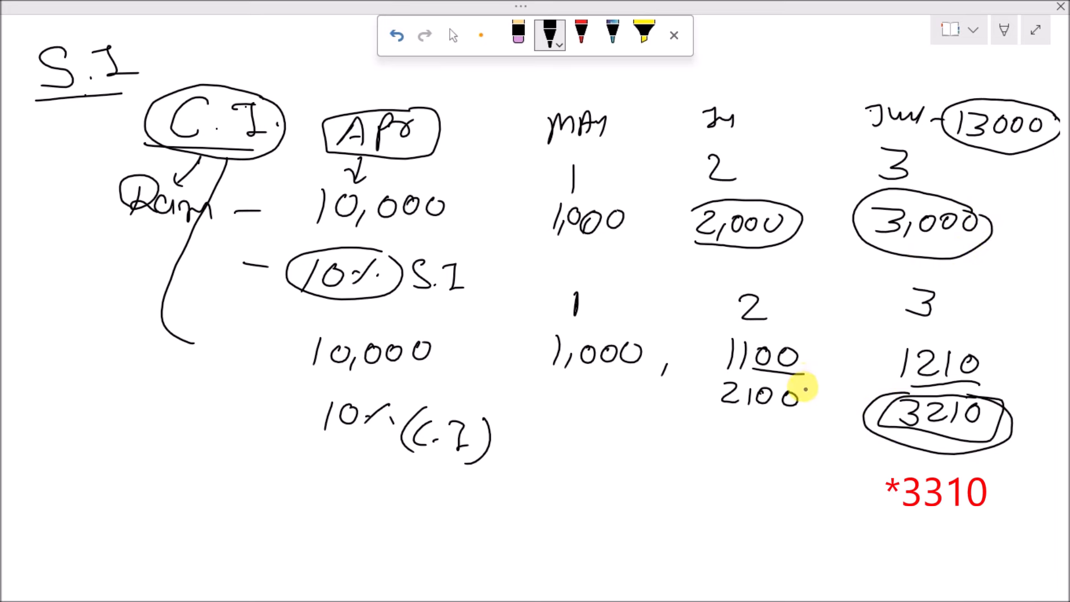
left_click_drag(557, 377, 609, 383)
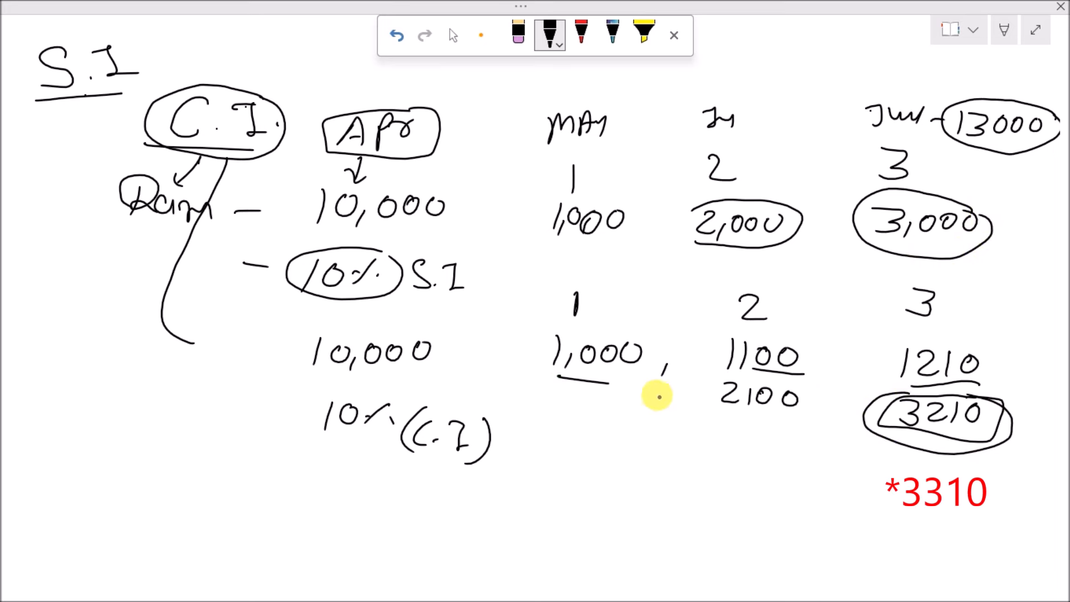
left_click_drag(728, 368, 772, 377)
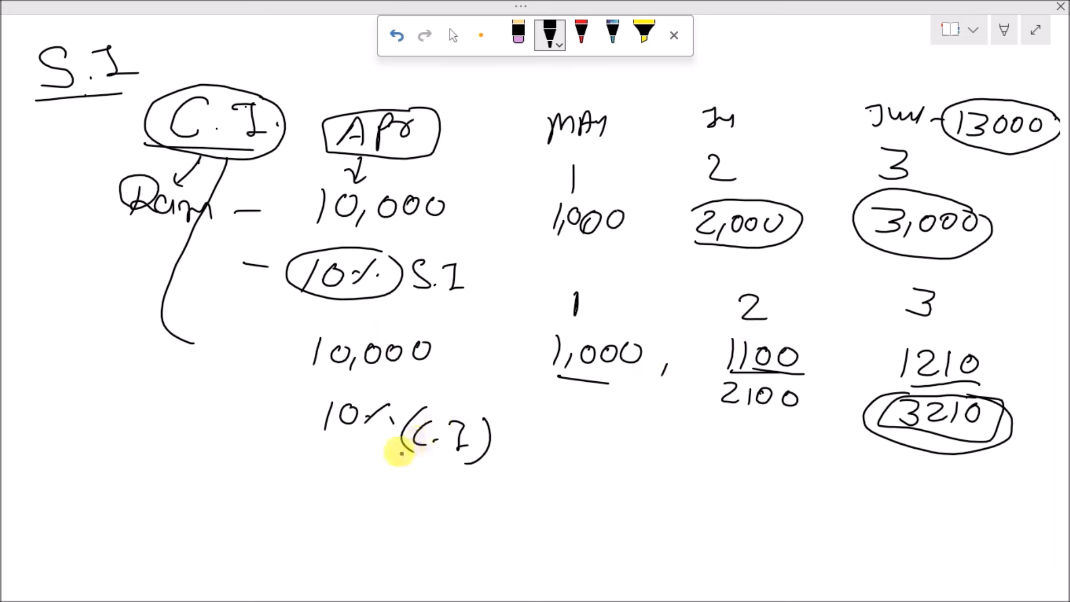
left_click_drag(450, 447, 467, 445)
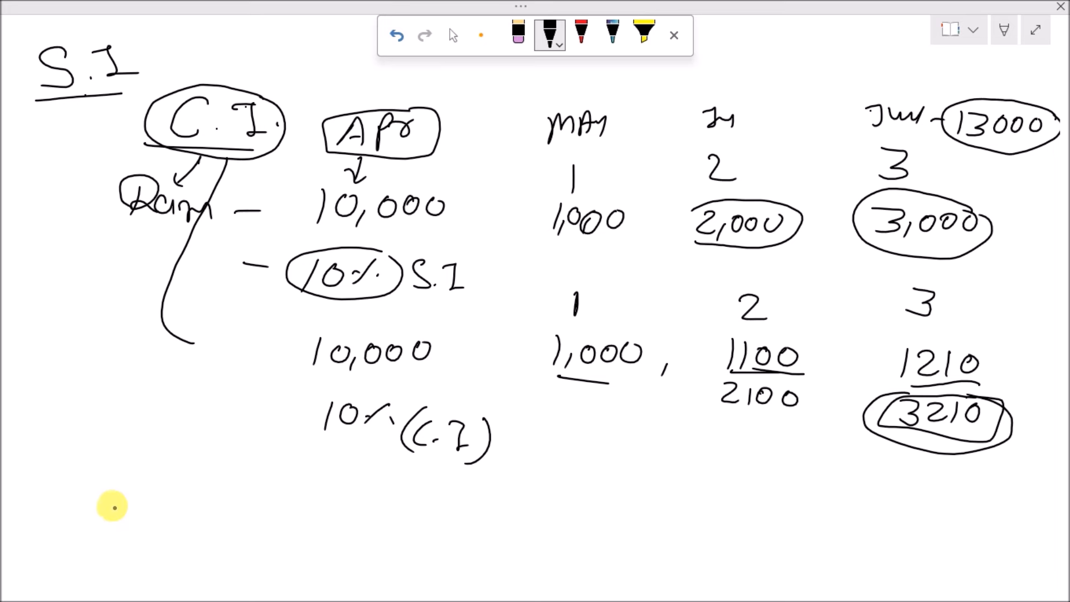
Handwrite a timeline below the examples with the customer's name = √6, Credit and Payment, marked Apr, June and July beneath
mouse_move(110, 510)
left_mouse_down()
mouse_move(187, 518)
mouse_move(234, 496)
mouse_move(256, 501)
mouse_move(287, 535)
mouse_move(337, 516)
mouse_move(489, 517)
left_mouse_up()
left_click_drag(569, 517, 722, 510)
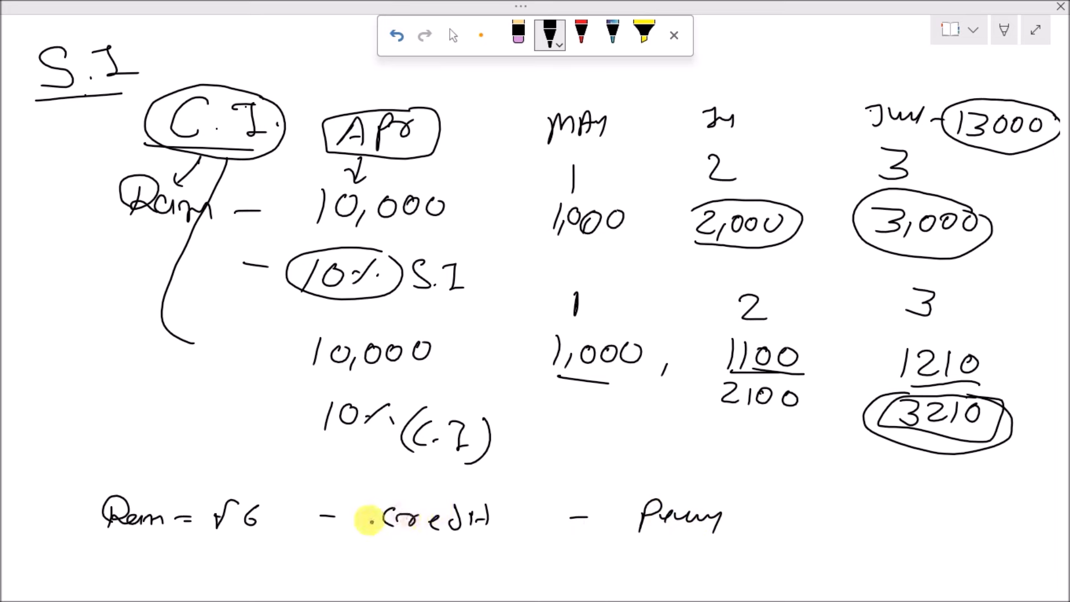
left_click_drag(204, 537, 259, 536)
mouse_move(207, 560)
left_mouse_down()
mouse_move(220, 540)
mouse_move(228, 559)
mouse_move(268, 546)
left_mouse_up()
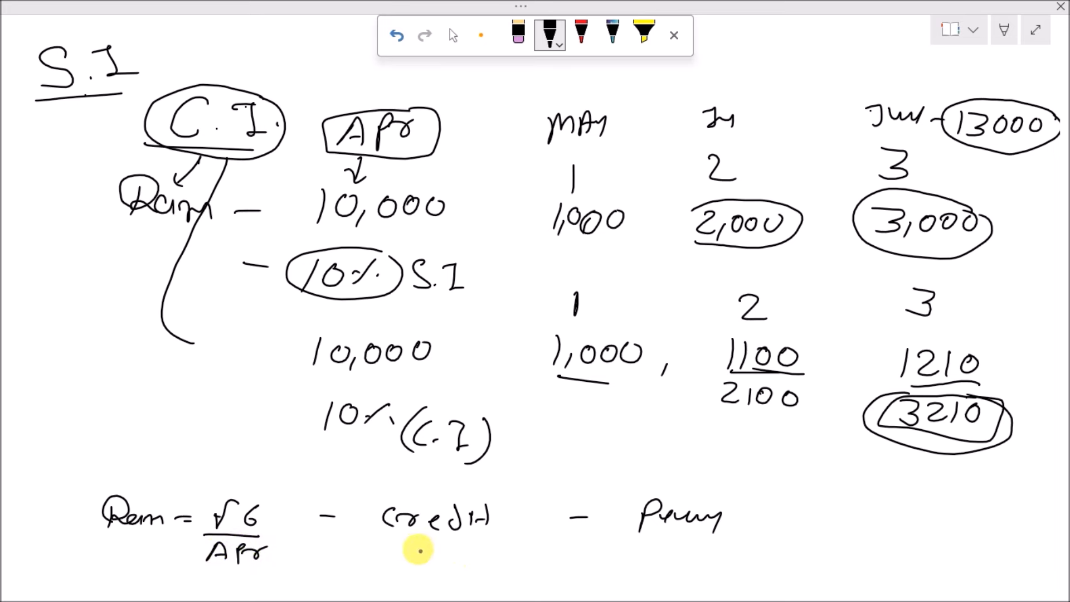
left_click_drag(440, 552, 470, 552)
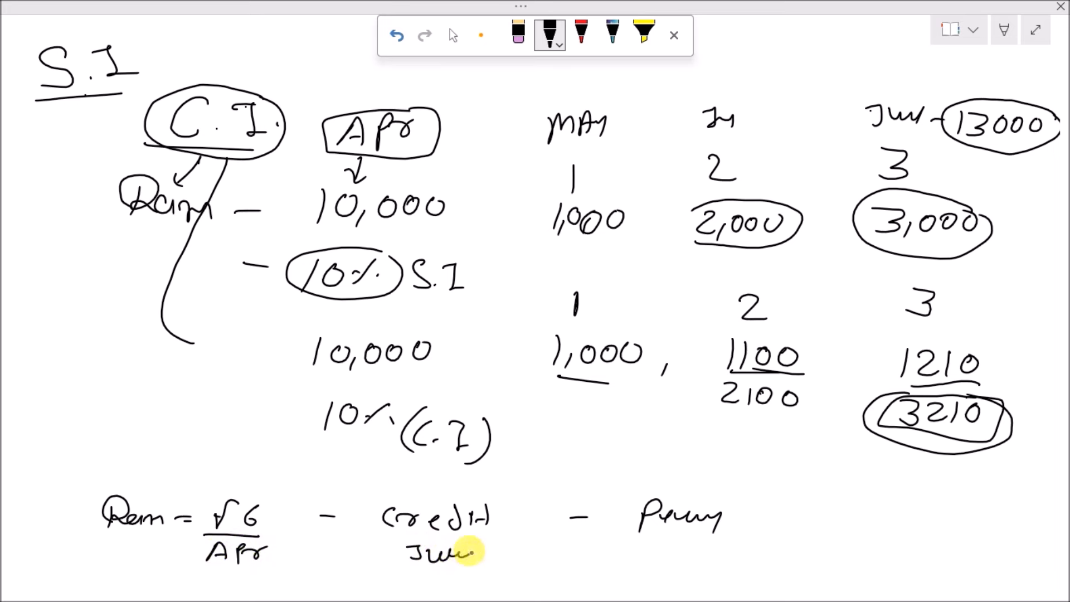
left_click_drag(652, 547, 704, 571)
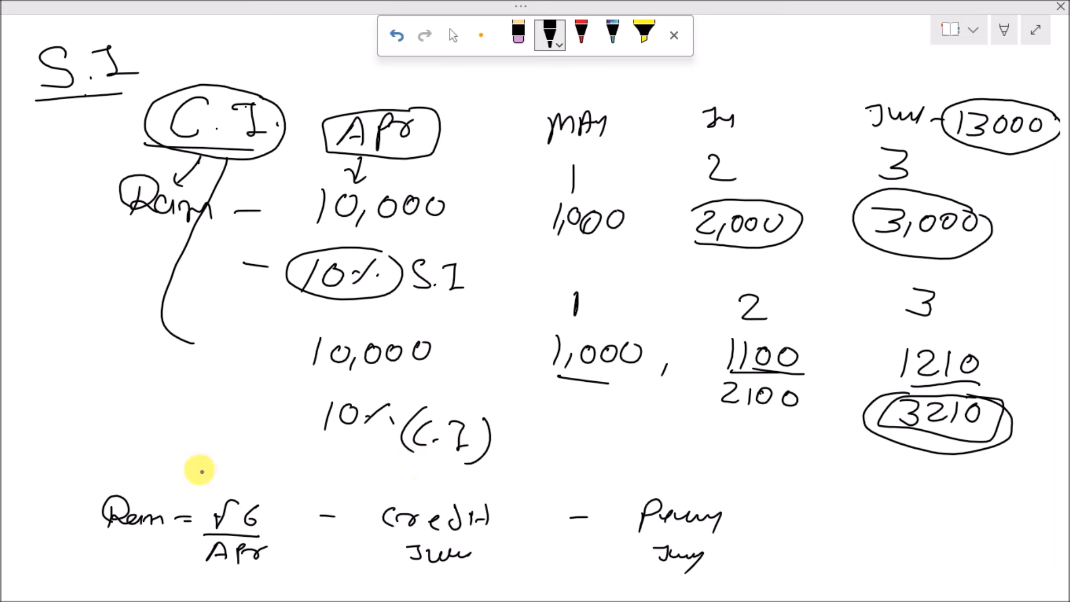
Add a circled f6 and a row of months from May to July above the timeline
mouse_move(226, 453)
left_mouse_down()
mouse_move(221, 483)
mouse_move(241, 478)
mouse_move(223, 486)
left_mouse_up()
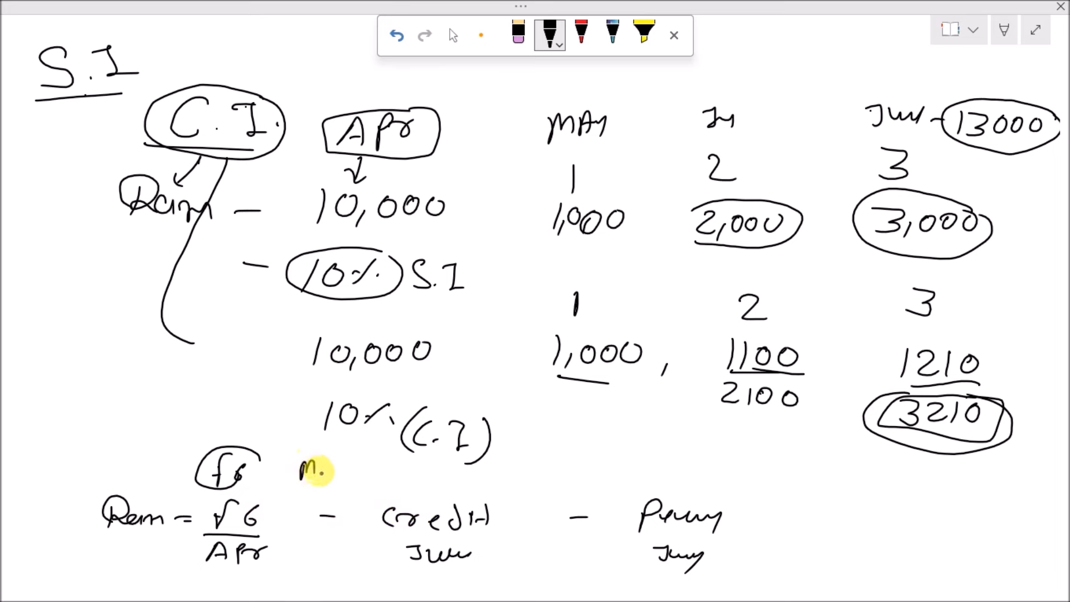
mouse_move(326, 467)
left_mouse_down()
mouse_move(343, 479)
mouse_move(404, 472)
left_mouse_up()
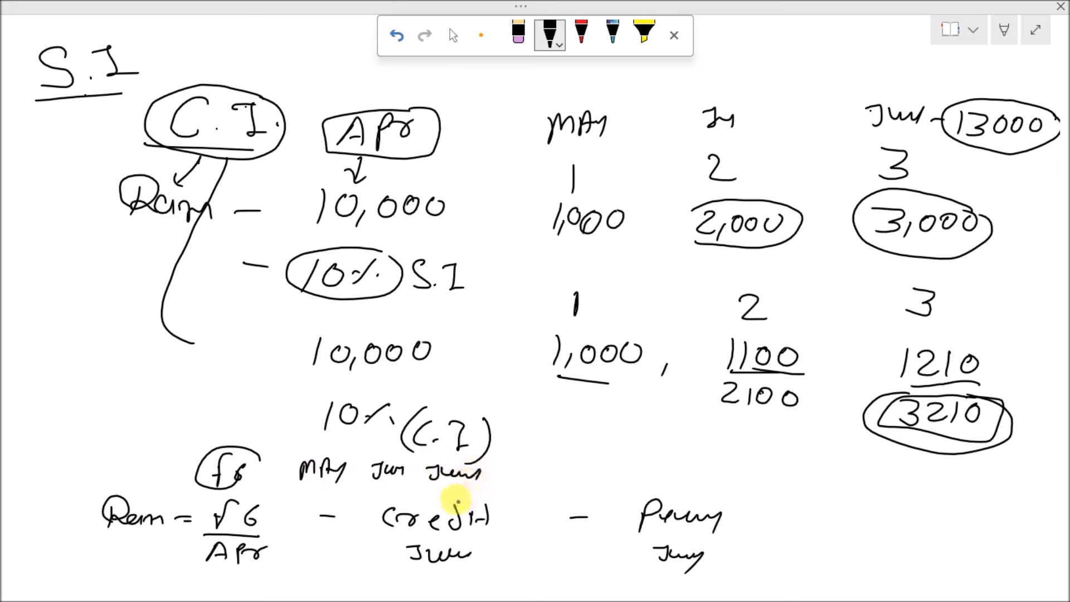
Circle the Credit June entry on the timeline, and underline the three months above it, circling May
mouse_move(432, 497)
left_mouse_down()
mouse_move(375, 497)
mouse_move(382, 563)
mouse_move(509, 547)
mouse_move(438, 490)
left_mouse_up()
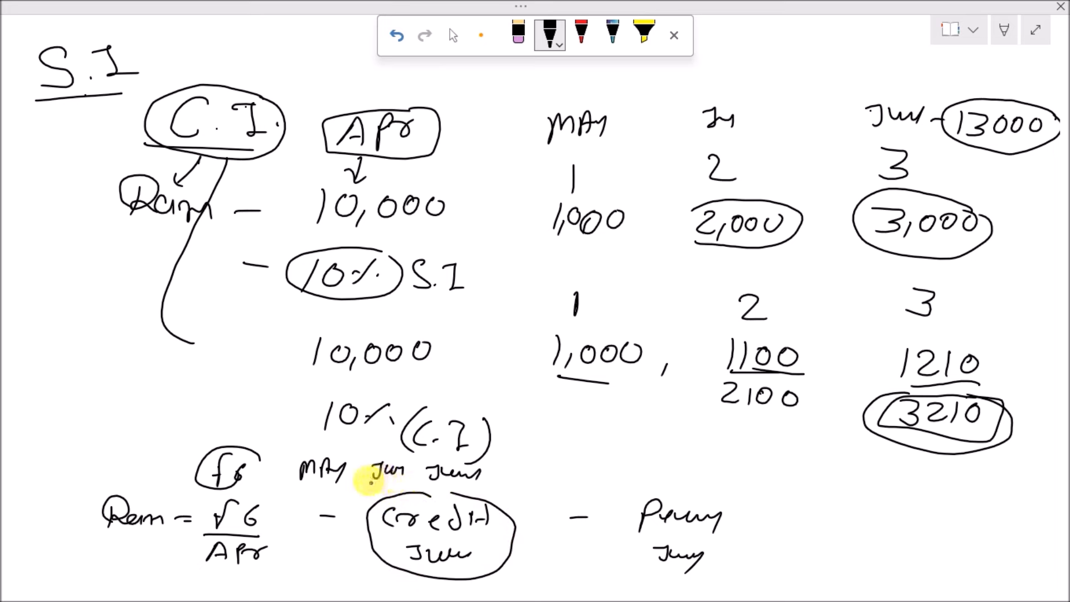
left_click_drag(295, 487, 325, 487)
left_click_drag(368, 488, 450, 489)
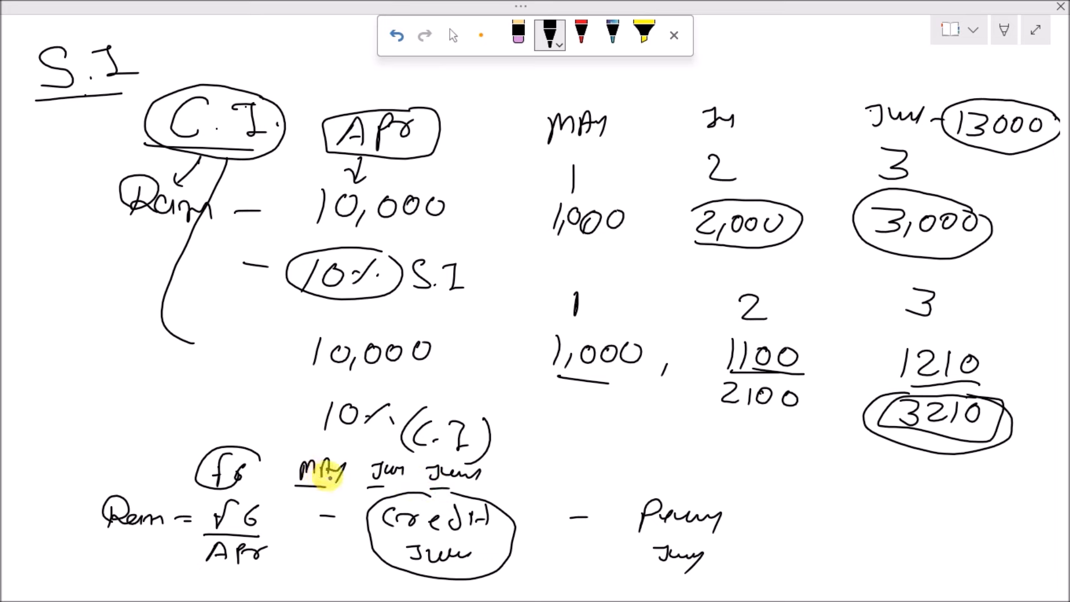
mouse_move(335, 449)
left_mouse_down()
mouse_move(282, 470)
mouse_move(303, 453)
left_mouse_up()
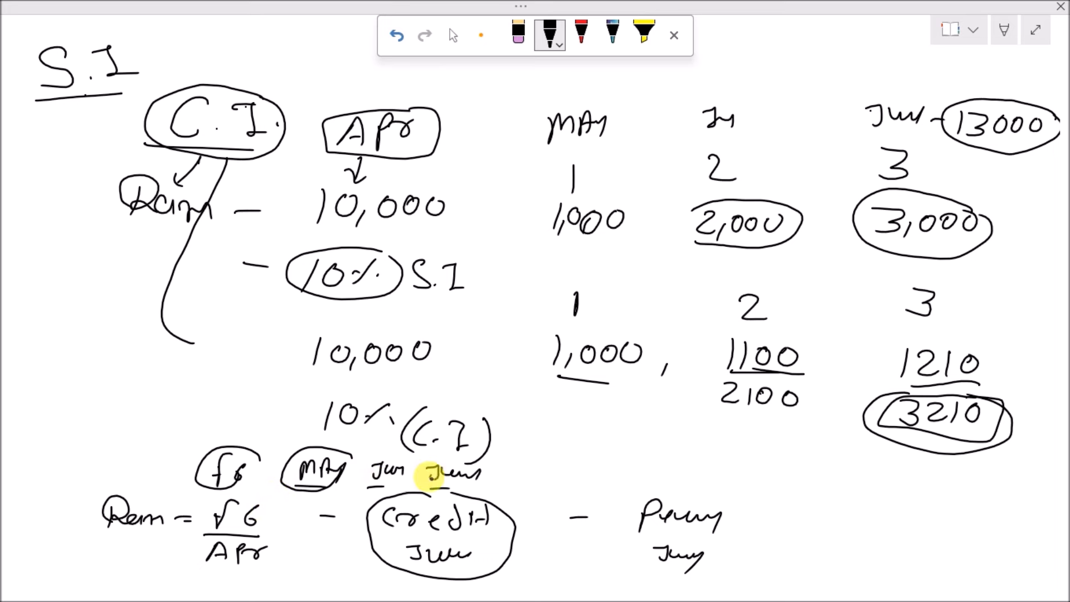
Continue the month row with trailing dashes and dots, and circle the payment entry on the timeline
left_click_drag(490, 480, 497, 481)
left_click_drag(511, 480, 518, 479)
left_click(533, 480)
left_click(539, 480)
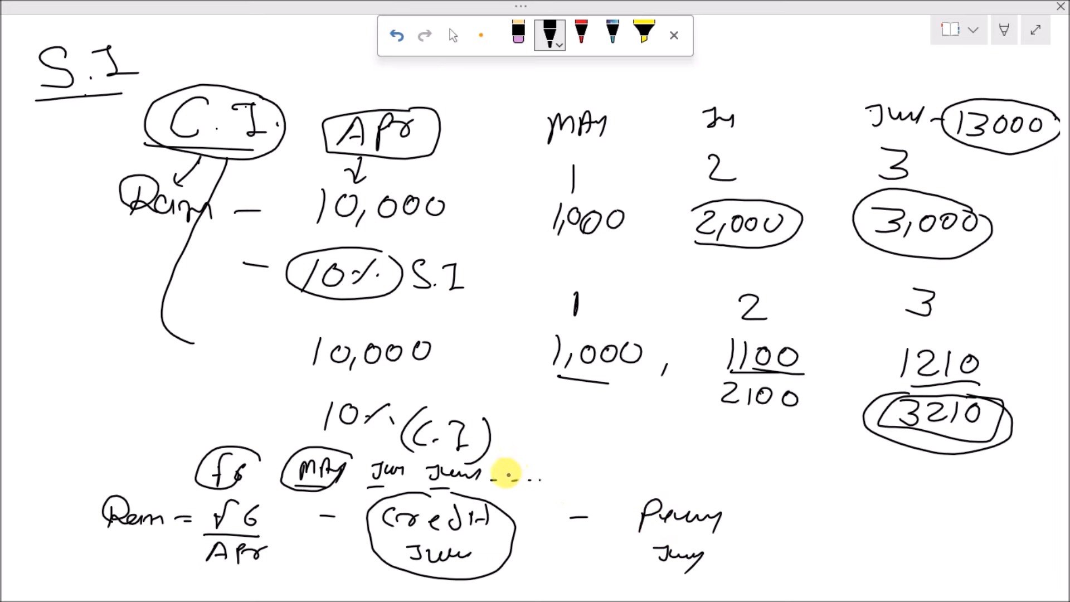
mouse_move(667, 500)
left_mouse_down()
mouse_move(644, 495)
mouse_move(735, 518)
mouse_move(702, 498)
left_mouse_up()
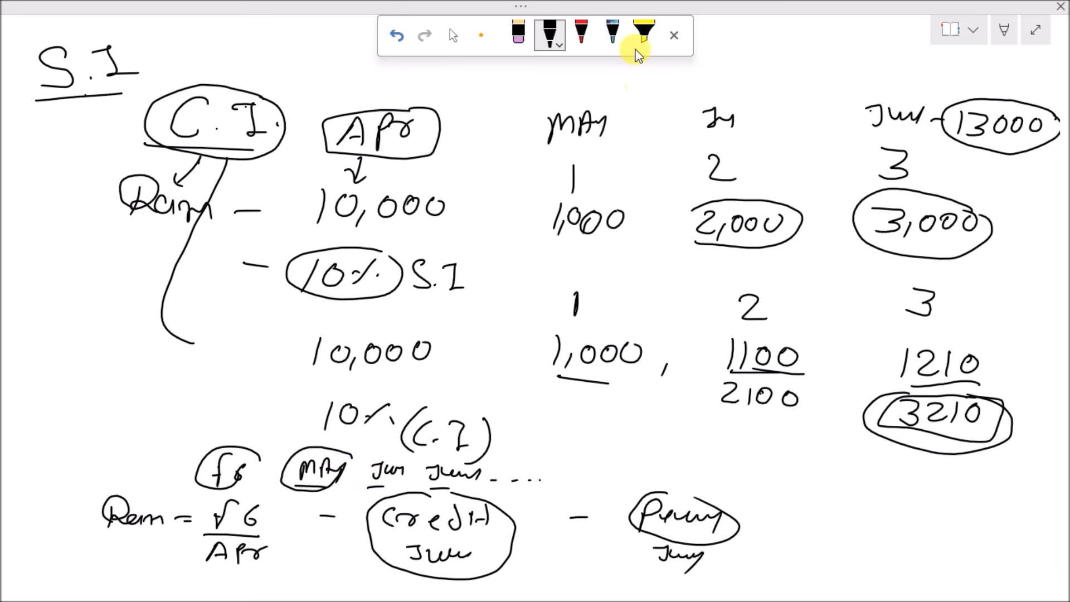
Switch from the handwritten notes to TallyPrime
left_click(519, 35)
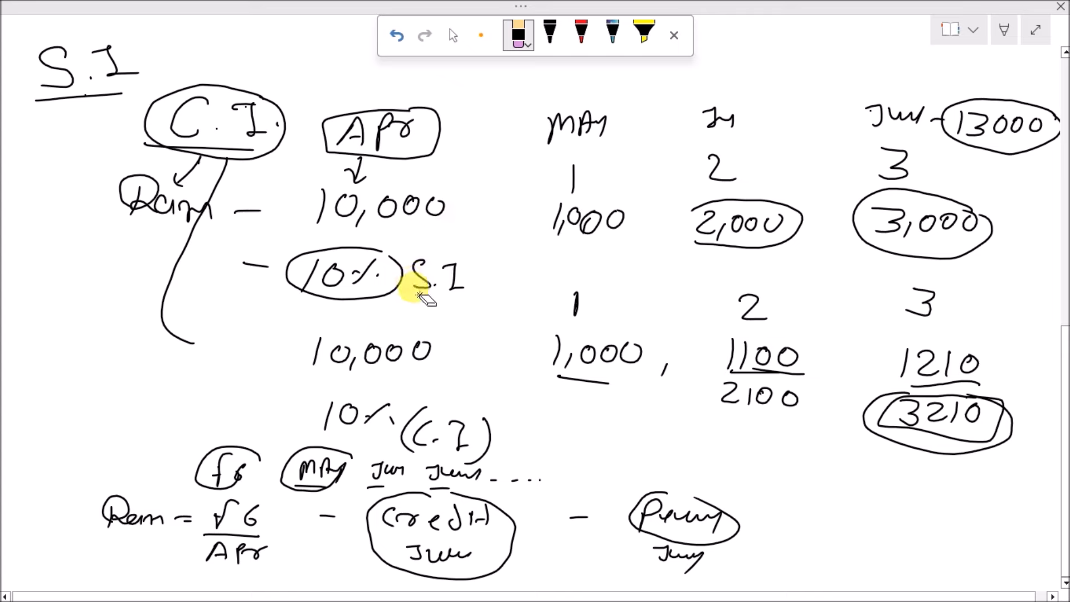
key("alt+Tab")
key("alt+Tab")
key("alt+Tab")
key("alt+Tab")
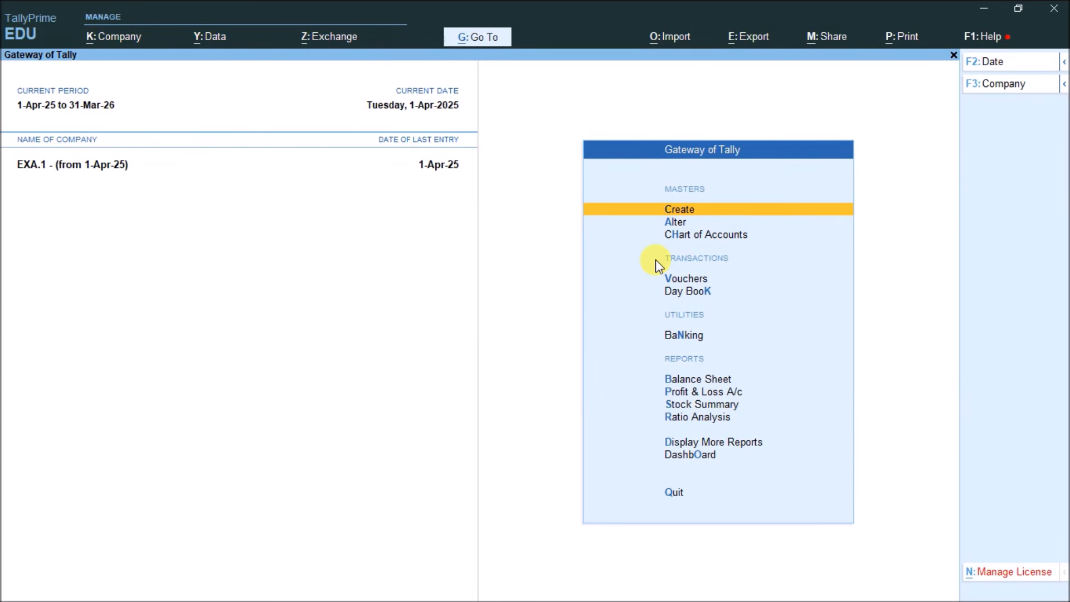
Start creating a new ledger, enter the party's full name as the ledger name and leave the alias blank
key("Return")
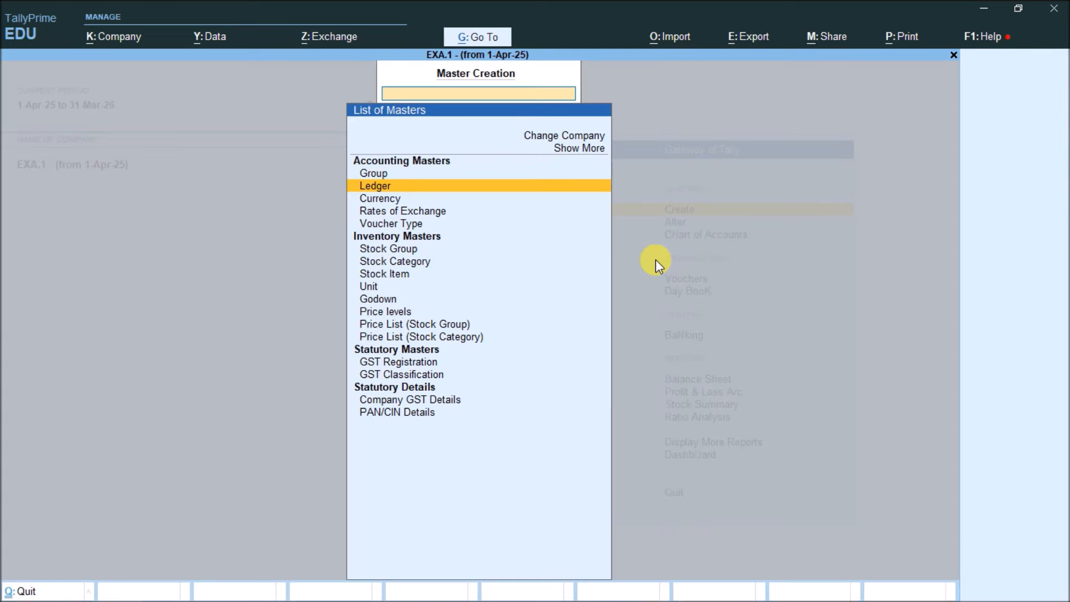
key("Return")
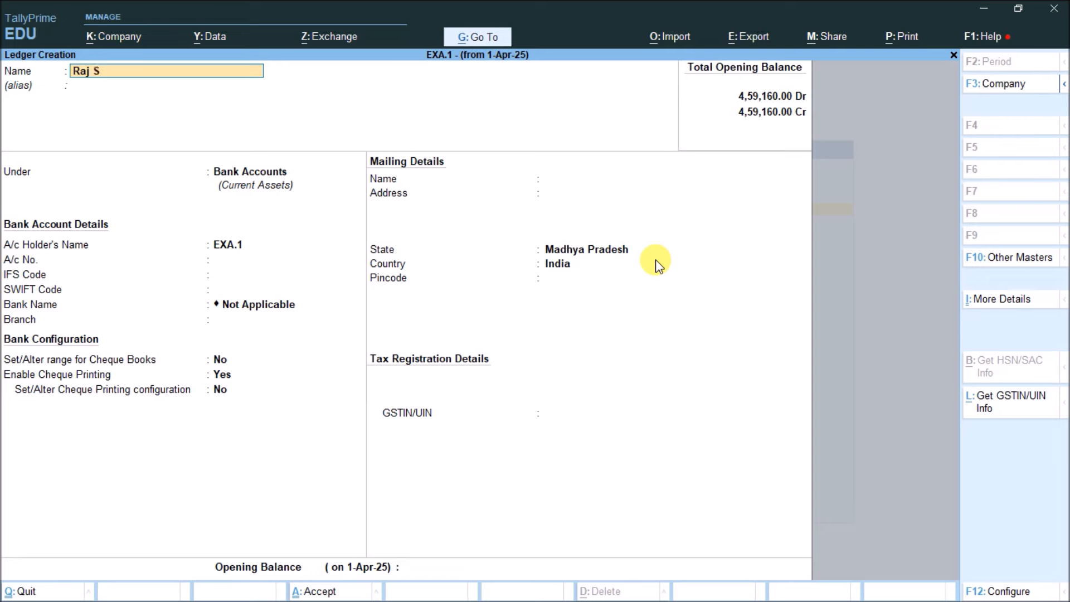
type("harma")
key("Return")
key("Return")
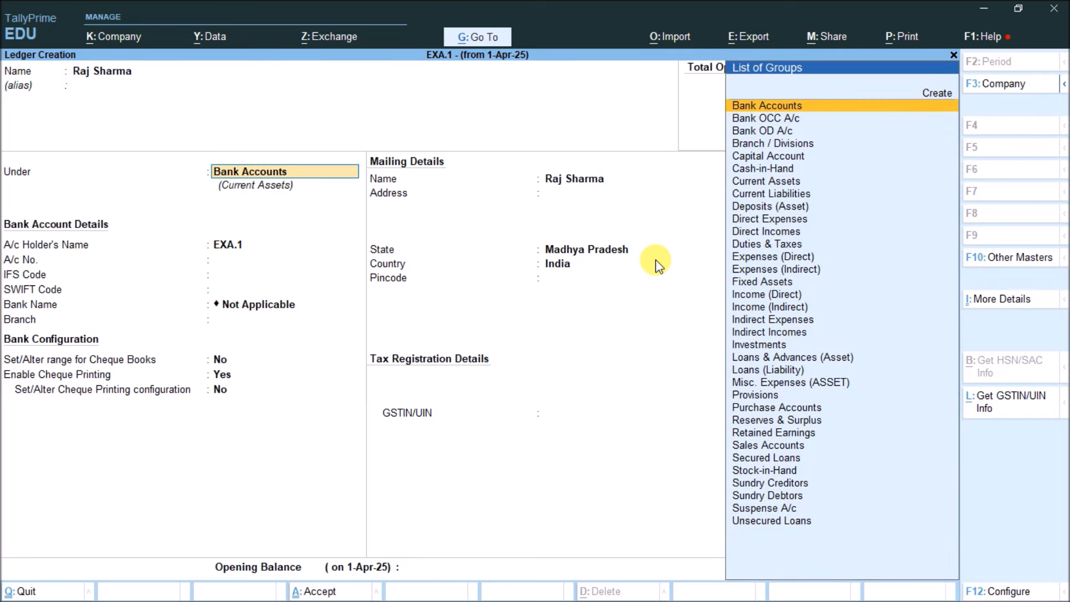
Place the new party ledger under the Loans (Liability) group
type("Loa")
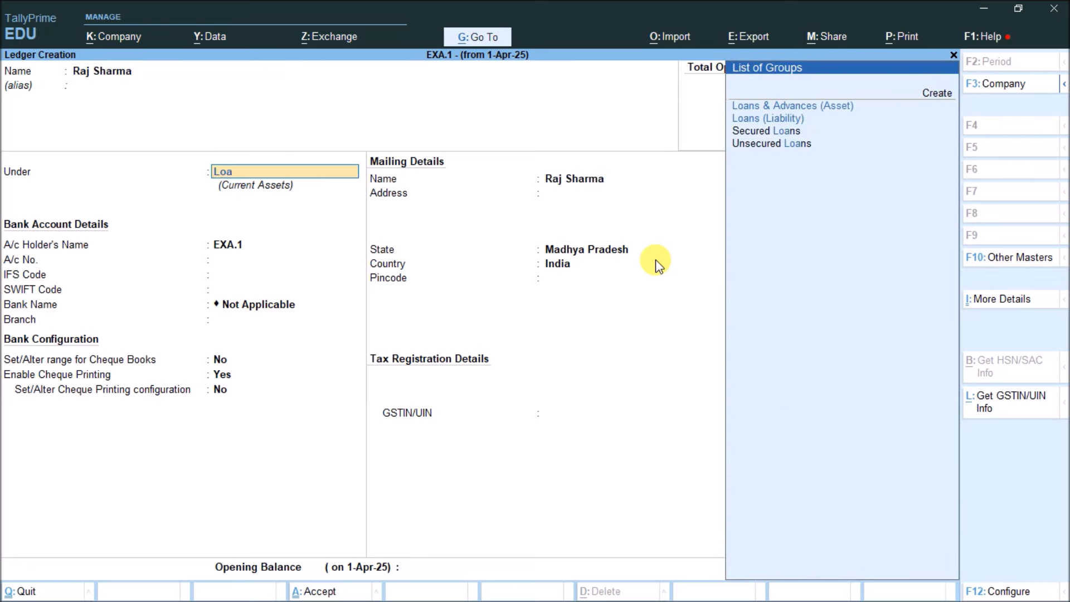
key("Down")
key("Return")
key("Return")
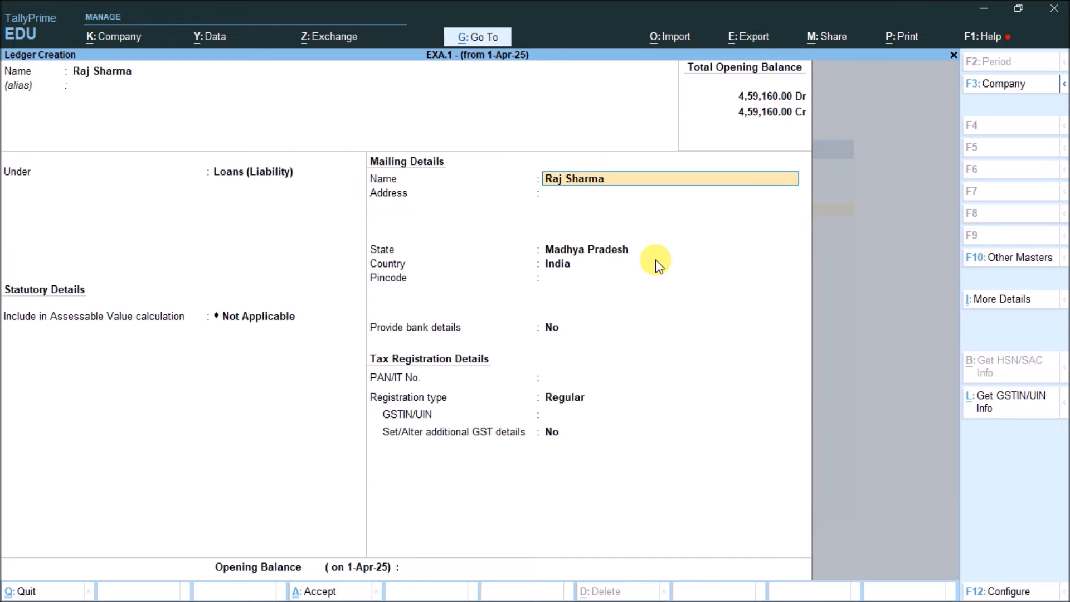
Enable Interest Calculation in the company features, and return to the ledger's interest calculation setting
key("BackSpace")
key("F11")
key("Down")
key("Down")
key("Down")
type("y")
key("Return")
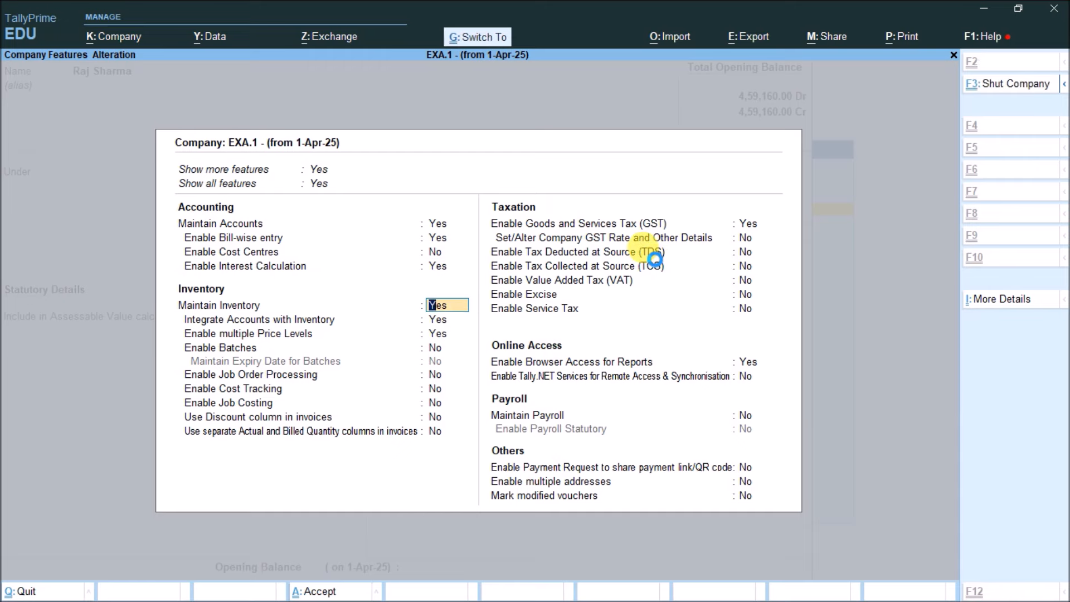
key("ctrl+a")
key("BackSpace")
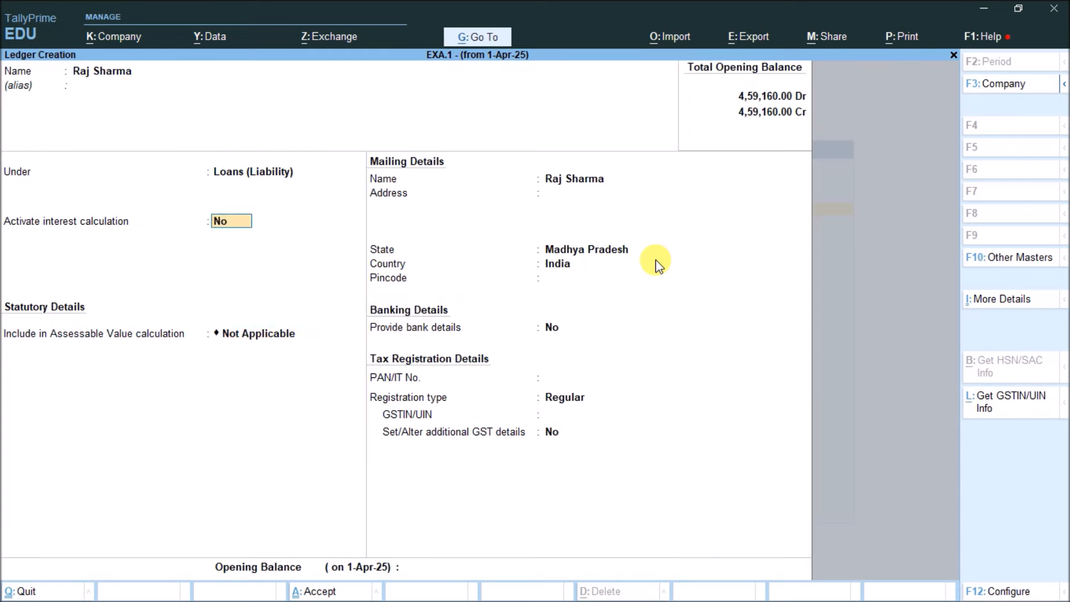
Activate interest calculation for the ledger at 10% per 30-Day Month on All Balances, and save the ledger
type("y")
key("Return")
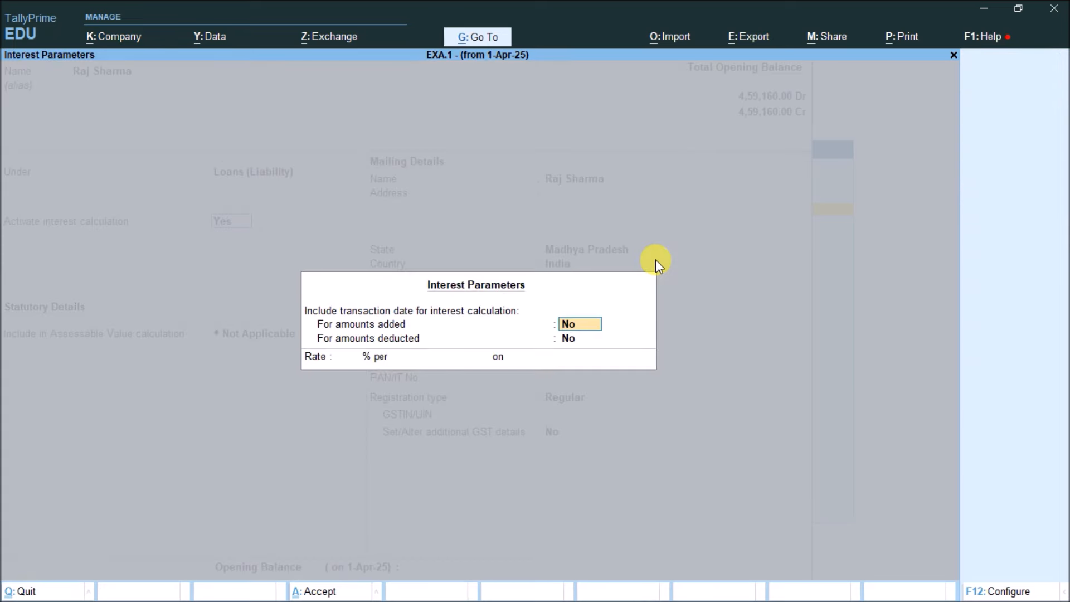
type("10")
key("Return")
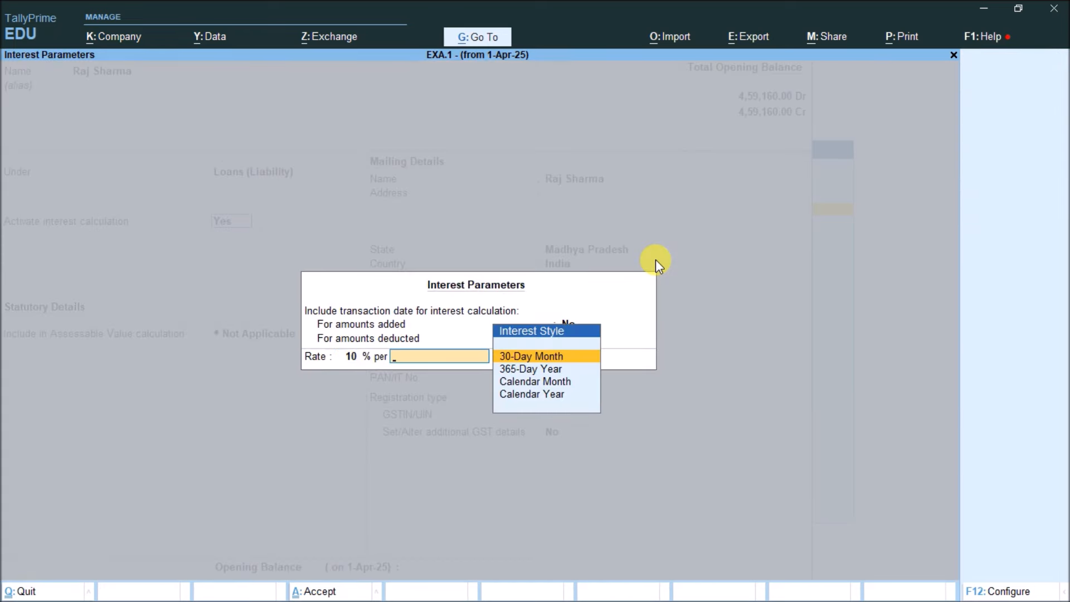
key("Return")
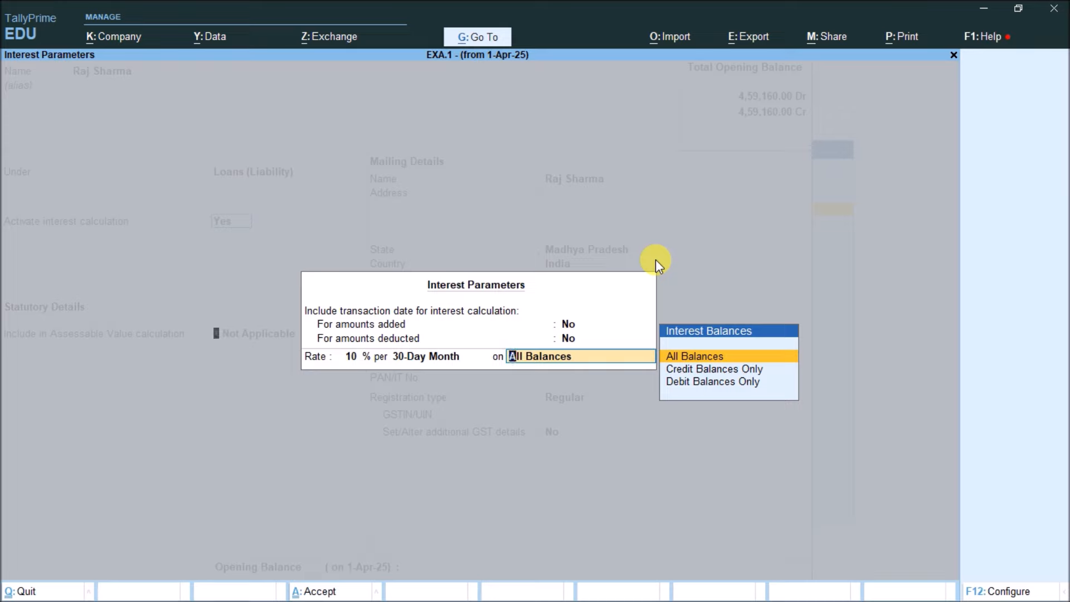
key("Return")
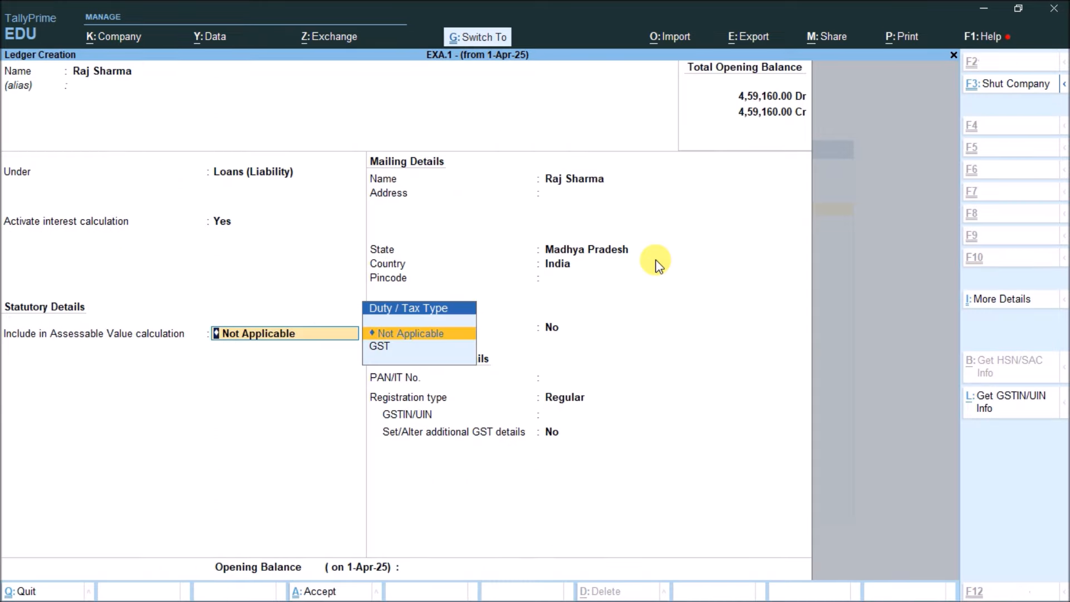
key("ctrl+a")
key("Escape")
key("Return")
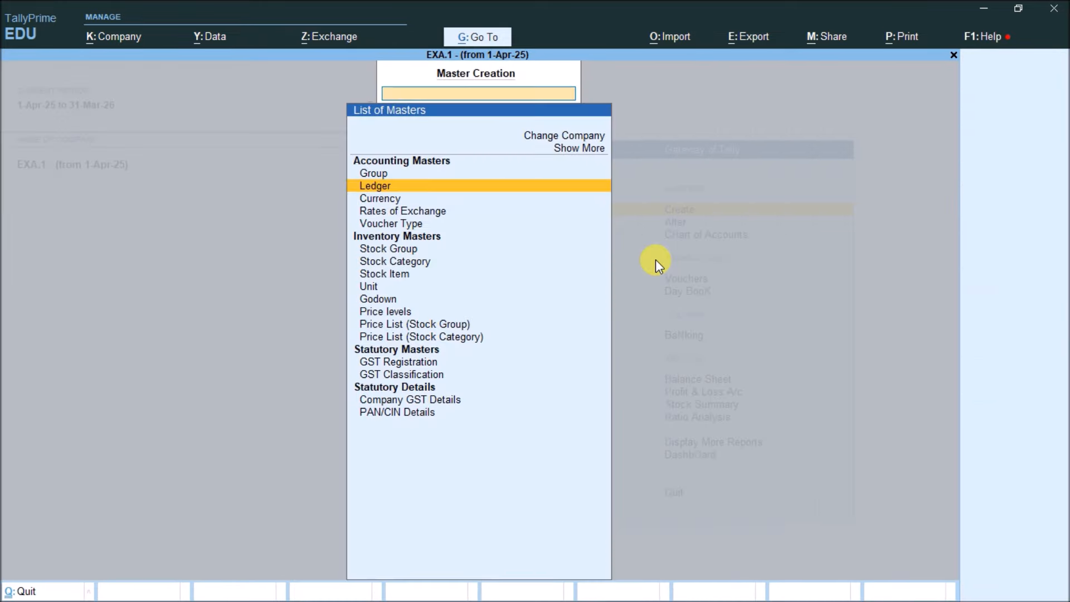
Start a Receipt voucher and choose the new party's ledger as the credit account
key("Escape")
key("Down")
key("Down")
key("Down")
key("Return")
key("F6")
type("Raj")
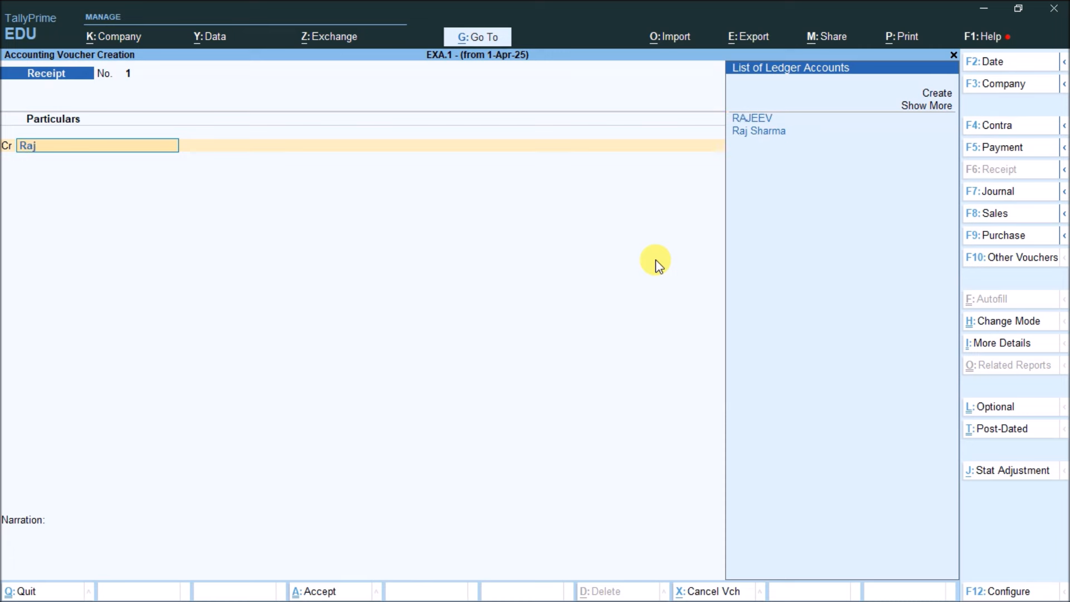
key("Down")
key("Return")
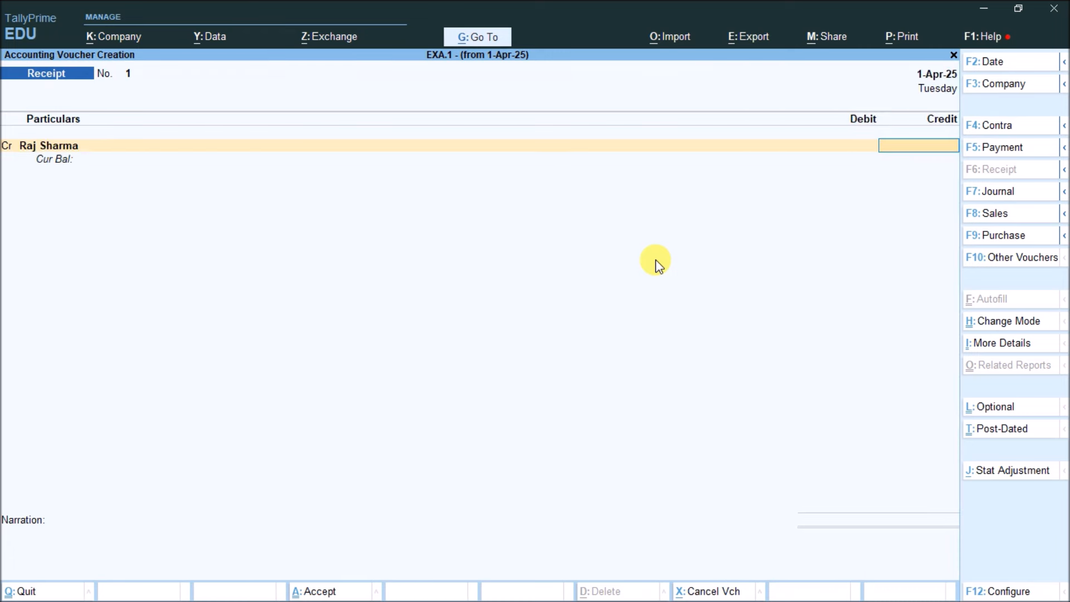
Enter a credit of 10,000 against Cash as the debit account, save the receipt and leave voucher entry
type("10000")
key("Return")
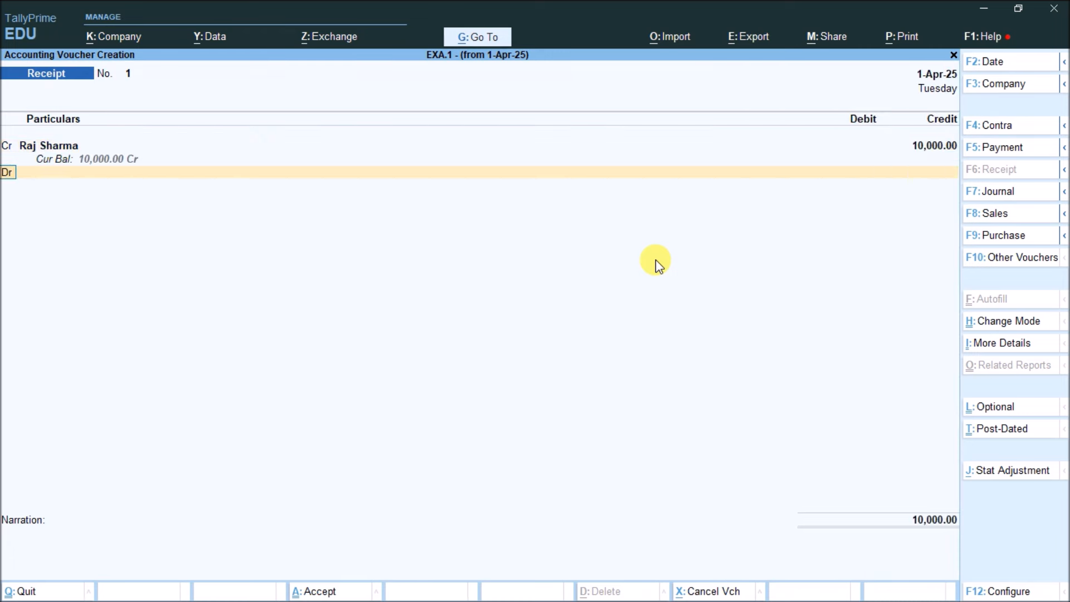
type("cash")
key("Return")
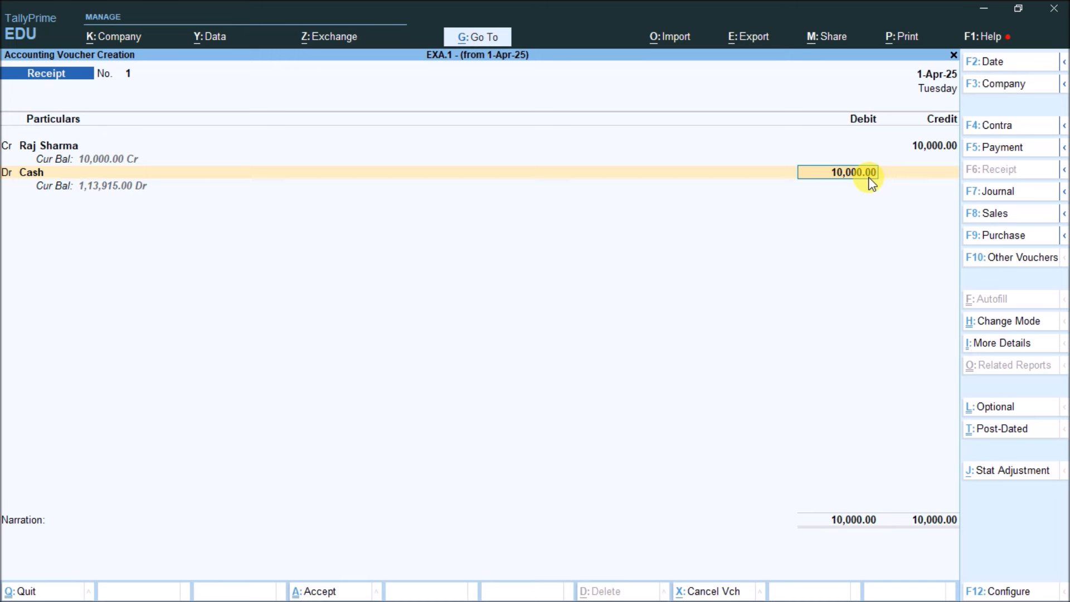
key("ctrl")
key("ctrl+a")
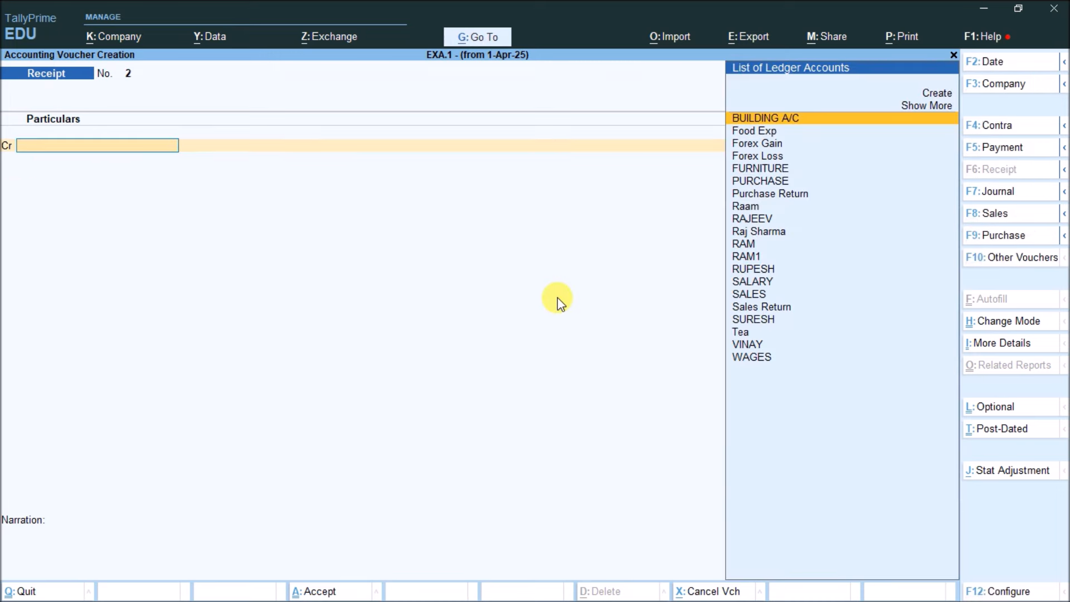
key("Escape")
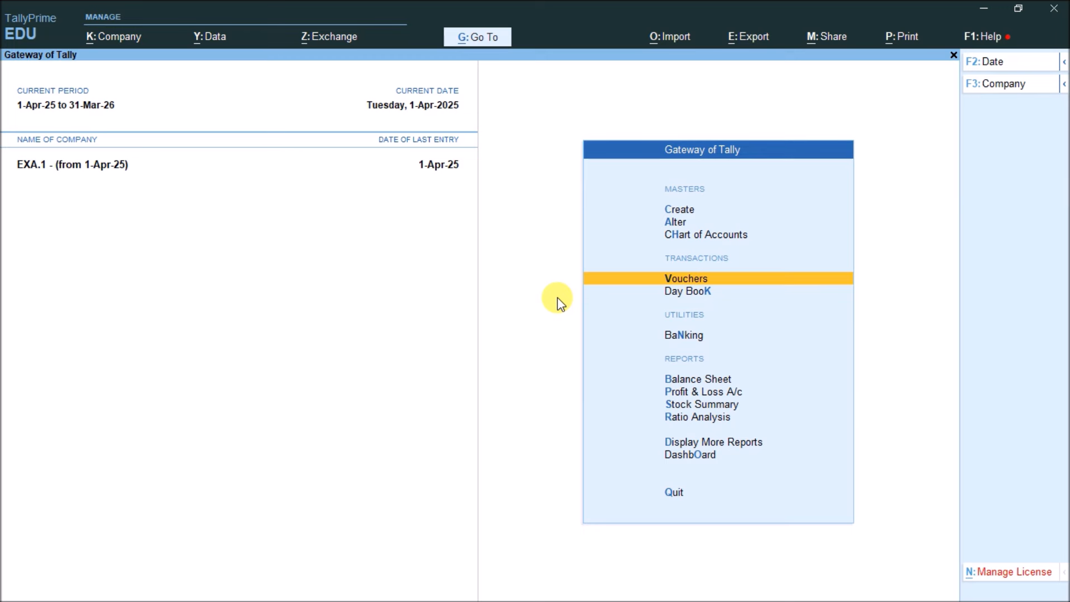
Open the Credit Note voucher type for alteration
key("Up")
key("Up")
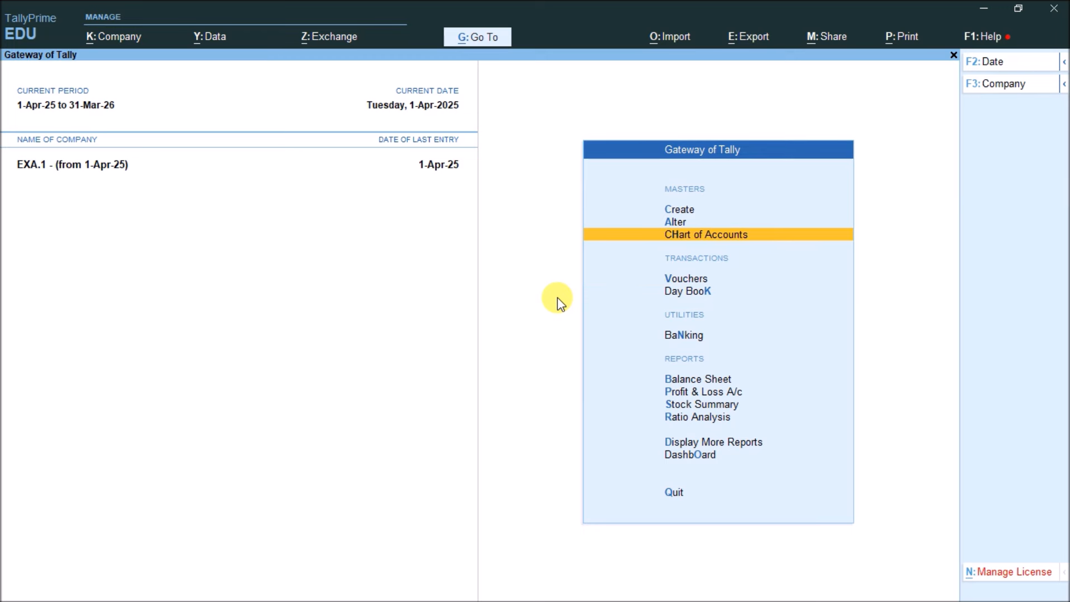
key("Return")
key("Down")
key("Down")
key("Down")
key("Down")
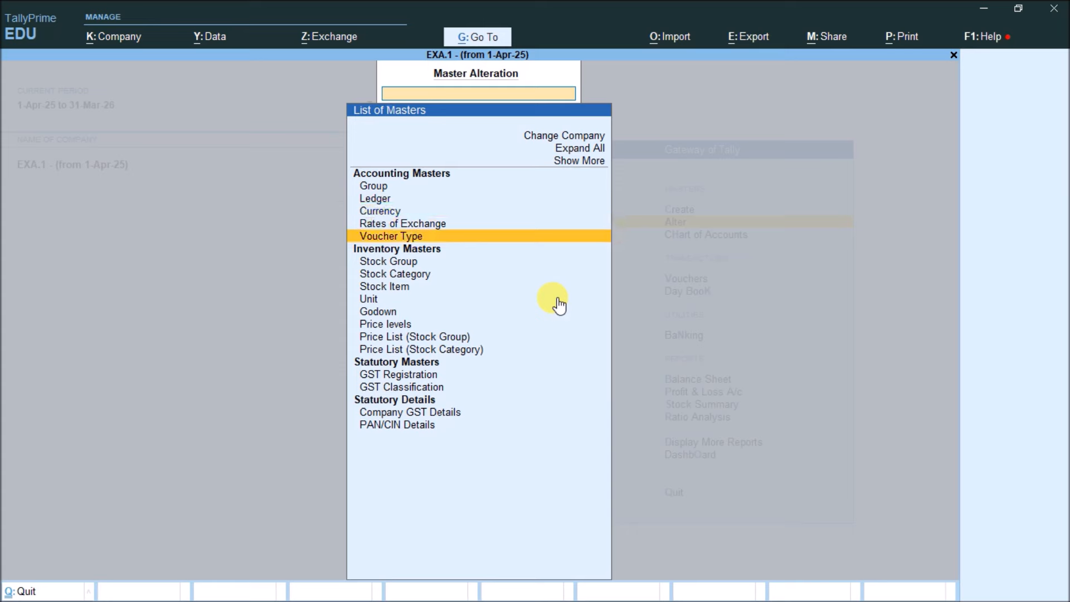
key("Return")
type("Cred")
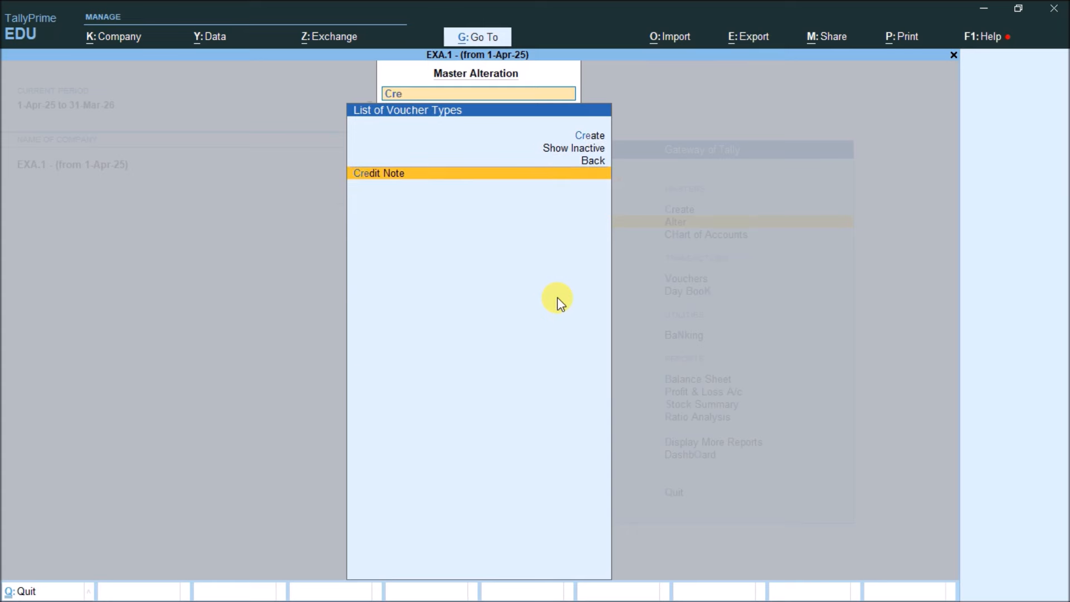
key("Return")
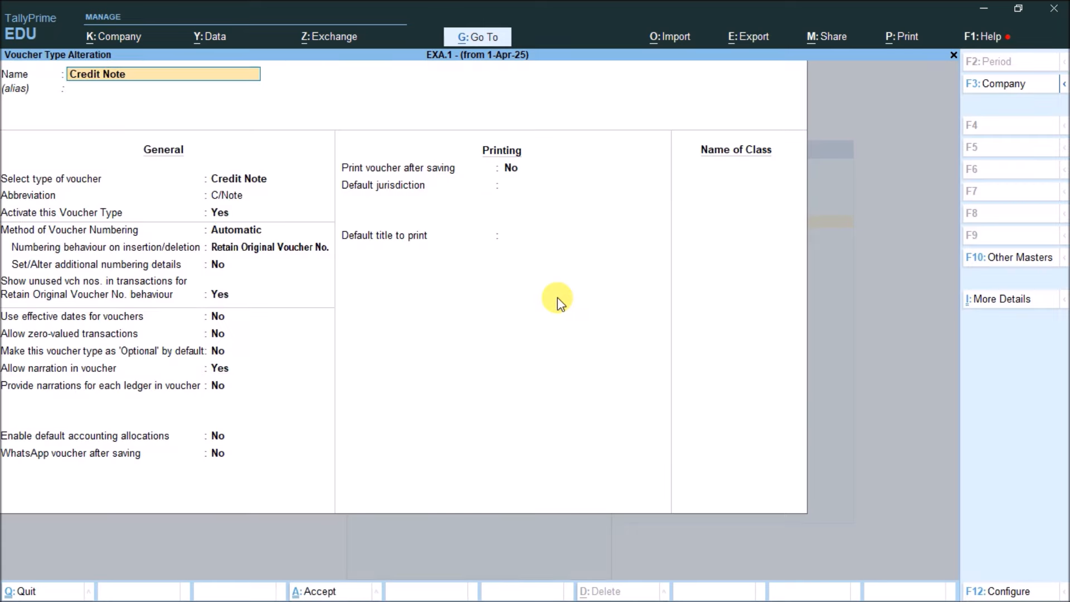
Add a class named Si to the Credit Note voucher type and set it to be used for interest accounting
key("Return")
key("Return")
key("Return")
key("Return")
key("Return")
key("Return")
key("Return")
key("Return")
key("Return")
key("Return")
key("Return")
key("Return")
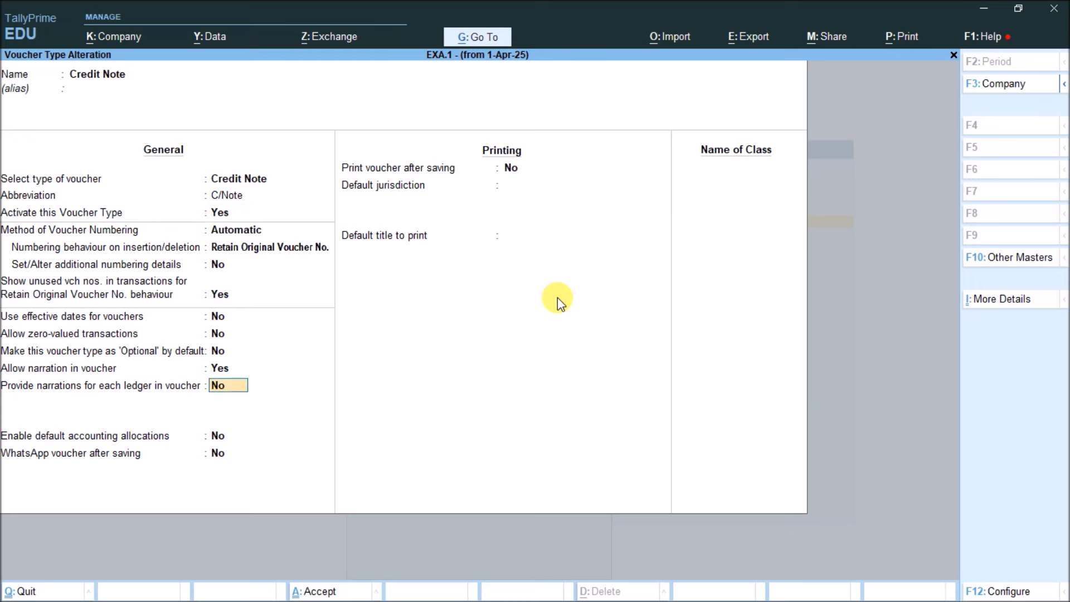
key("Return")
key("Return")
key("Return")
key("Return")
key("Return")
key("Return")
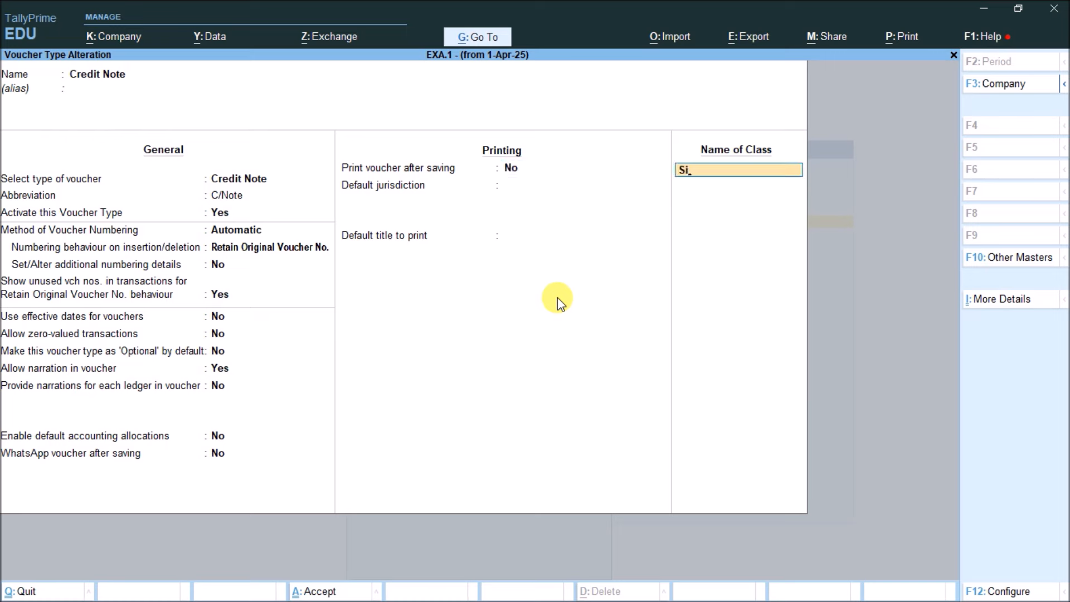
key("Return")
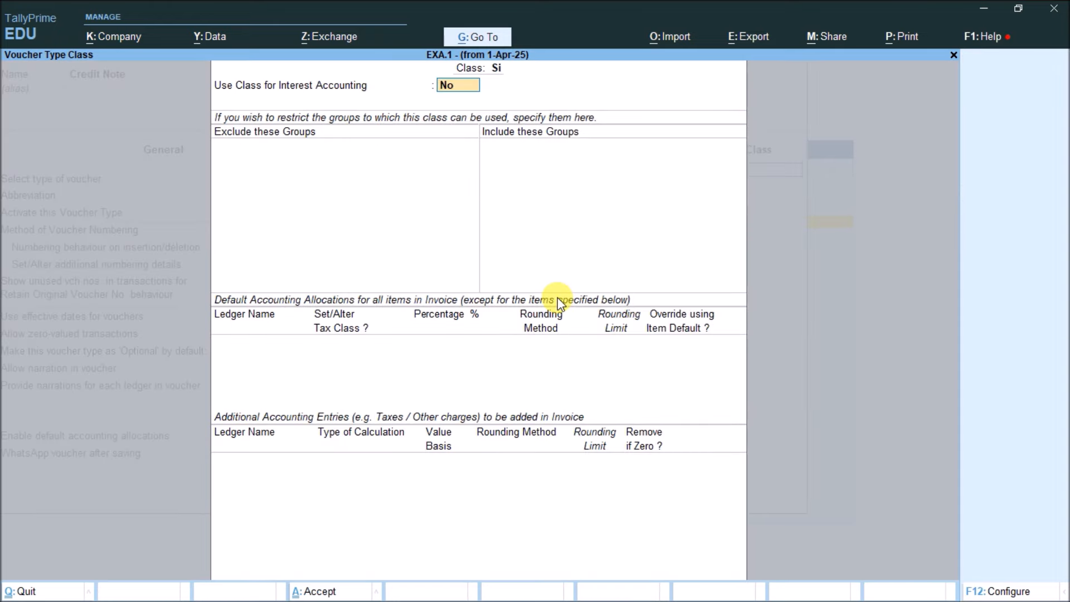
key("y")
key("Return")
Rename the Credit Note voucher class as Ci
type("Ci")
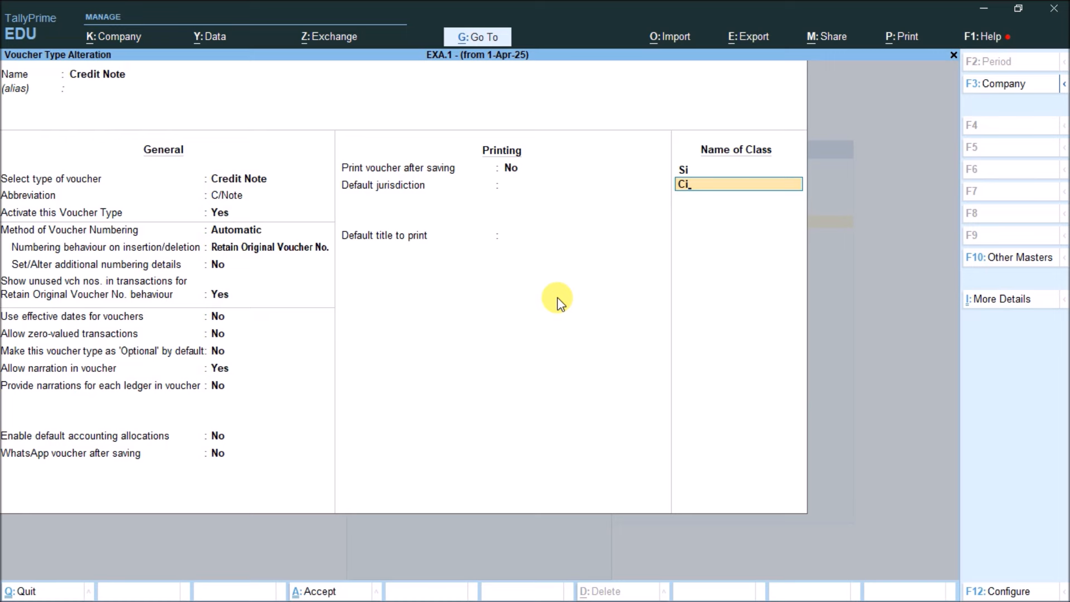
key("BackSpace")
key("BackSpace")
key("BackSpace")
type("Ci")
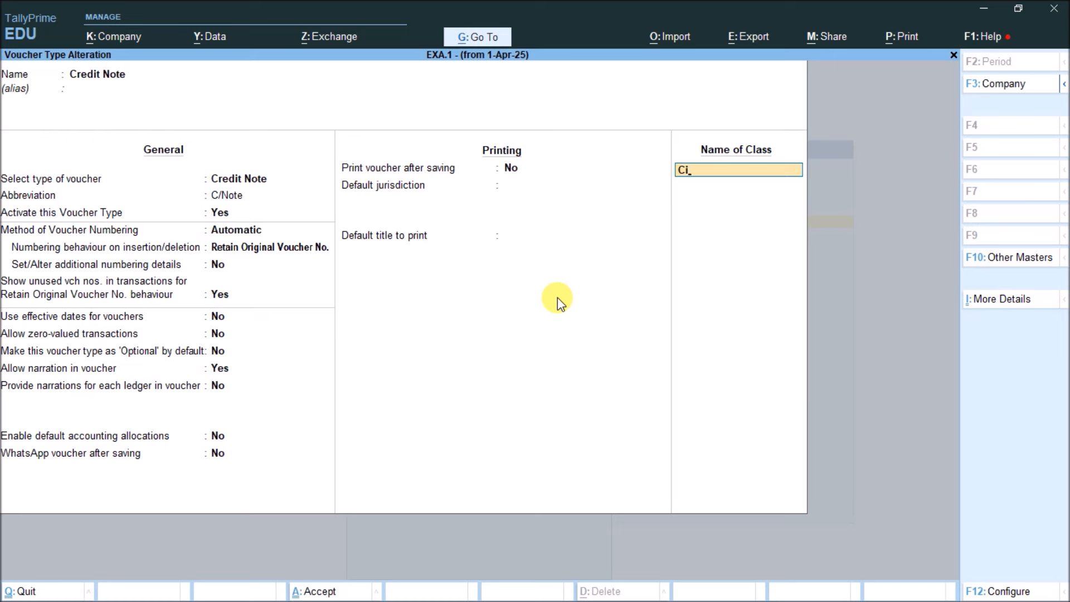
key("BackSpace")
key("BackSpace")
type("S")
key("BackSpace")
Set the Ci class to treat amounts as compound interest, and save the Credit Note voucher type
key("Return")
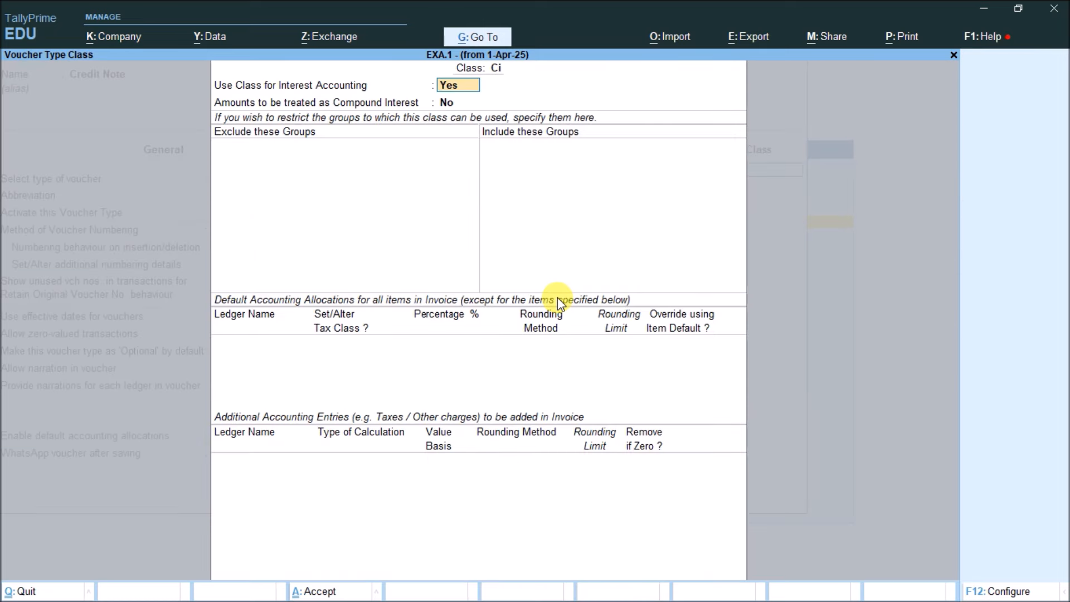
key("Return")
type("y")
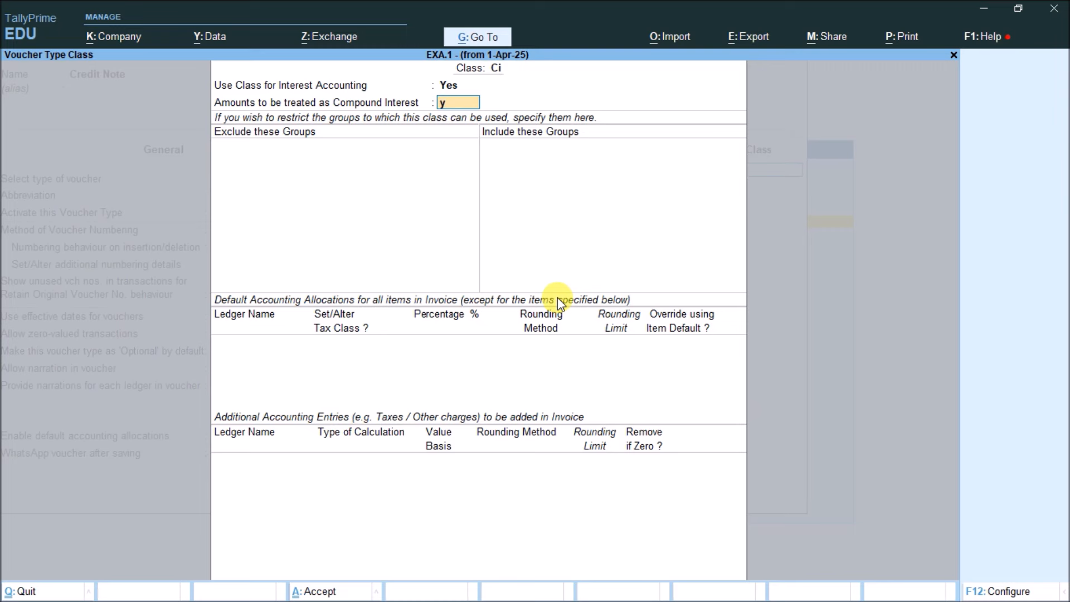
type("es")
key("ctrl+a")
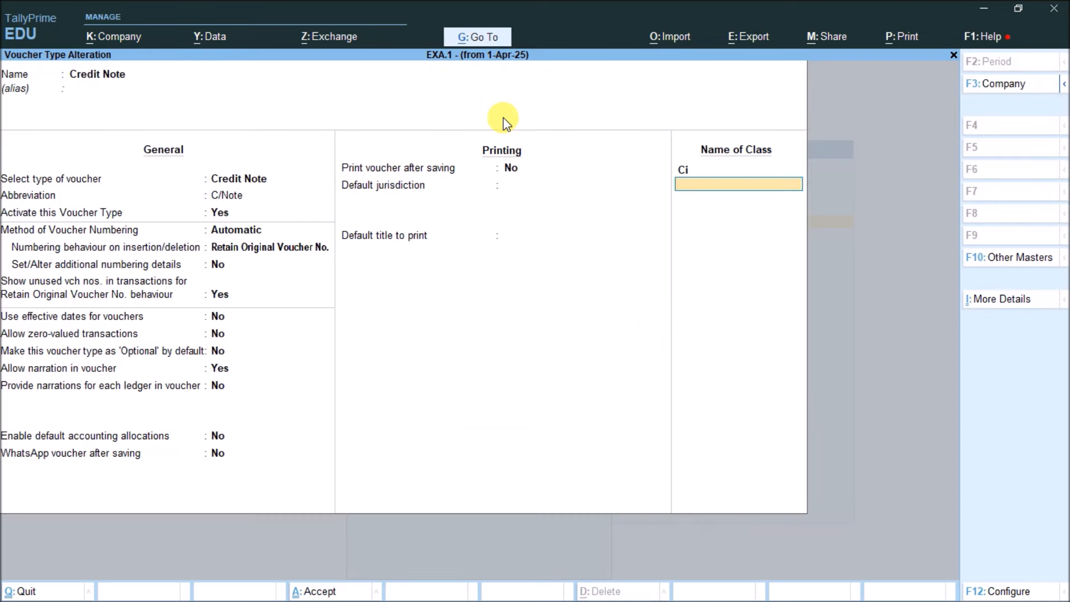
key("ctrl+a")
key("Escape")
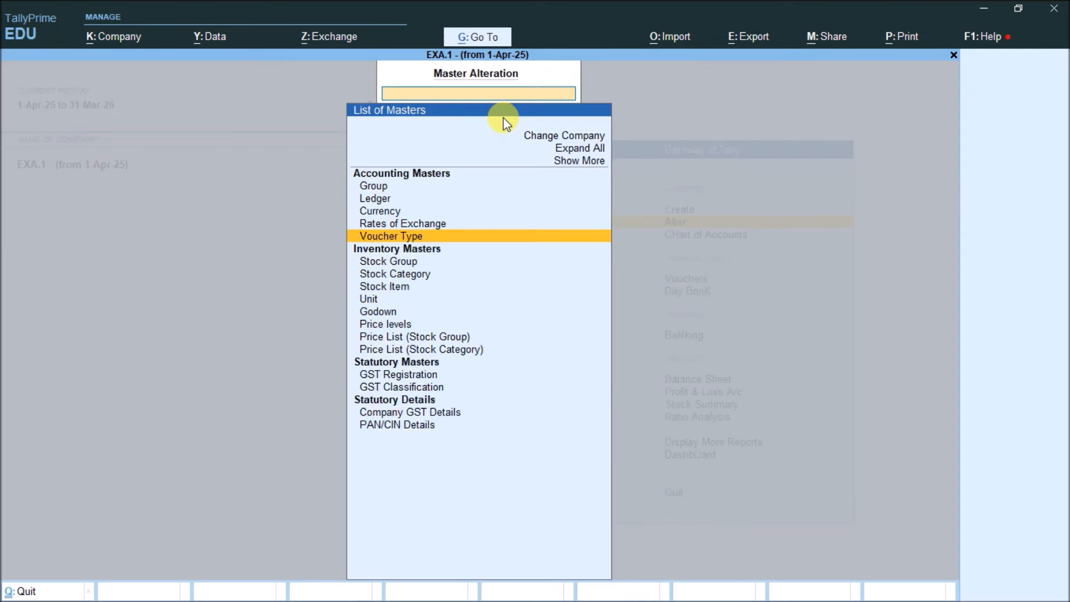
key("Escape")
Start a new voucher of type Credit Note with the voucher class Ci
key("Down")
key("Down")
key("Return")
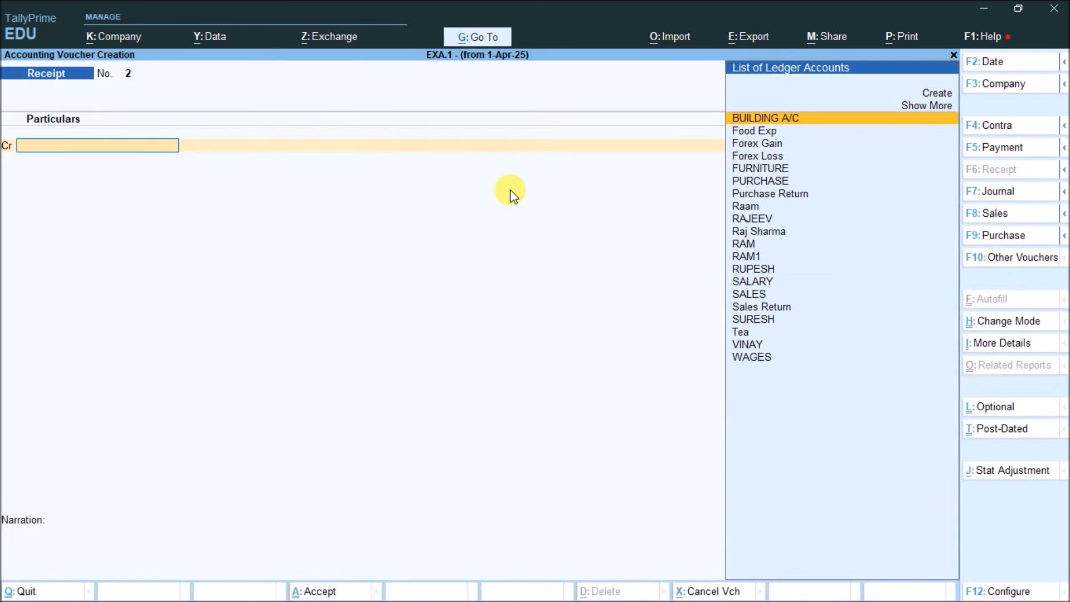
key("F10")
key("Up")
key("Up")
key("Up")
key("Up")
key("Up")
key("Up")
key("Up")
key("Up")
key("Up")
key("Up")
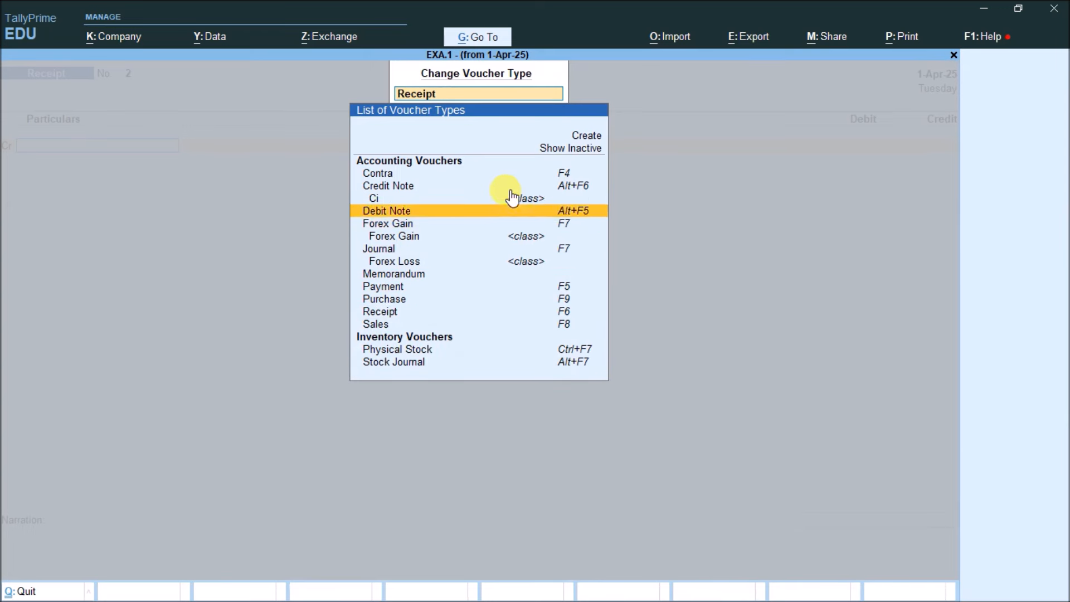
key("Return")
key("Down")
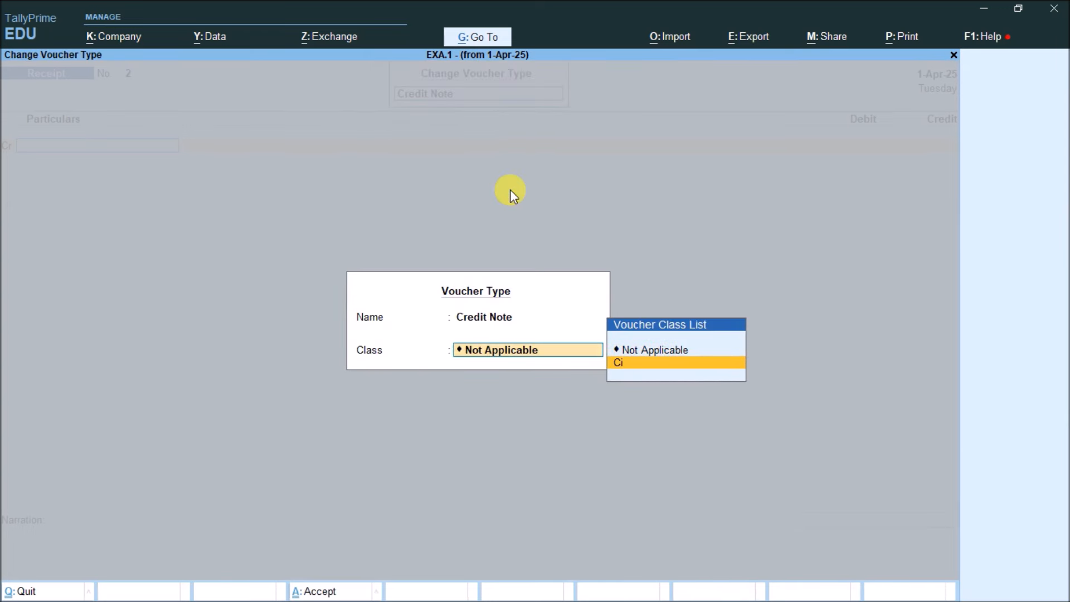
key("Return")
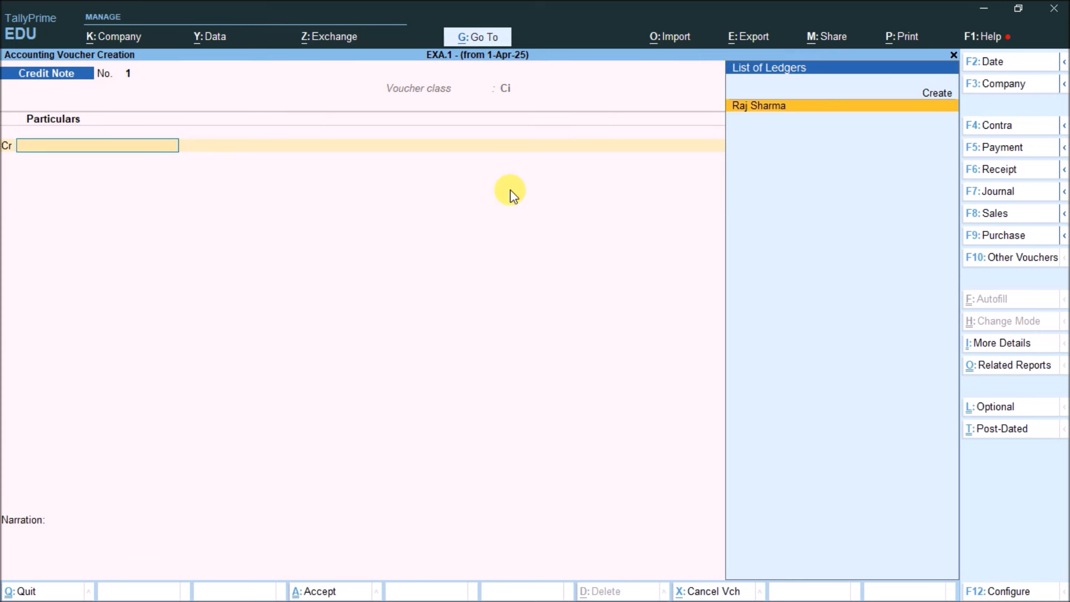
Enter the credit note's voucher date, choose the party's ledger as the credit account and accept the party details
key("F2")
type("1-")
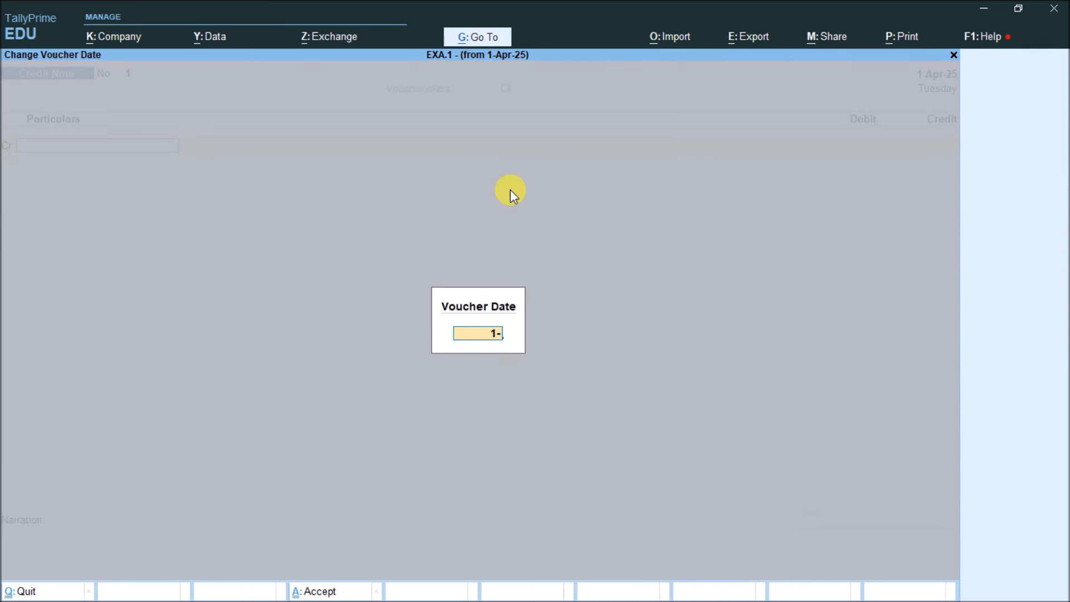
key("Return")
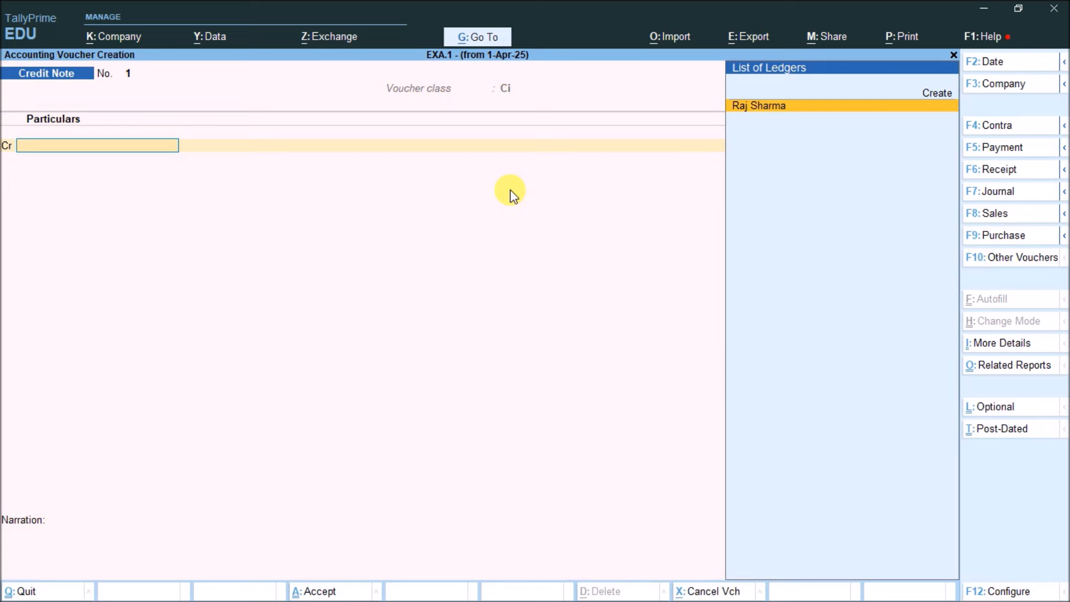
key("Return")
key("ctrl+a")
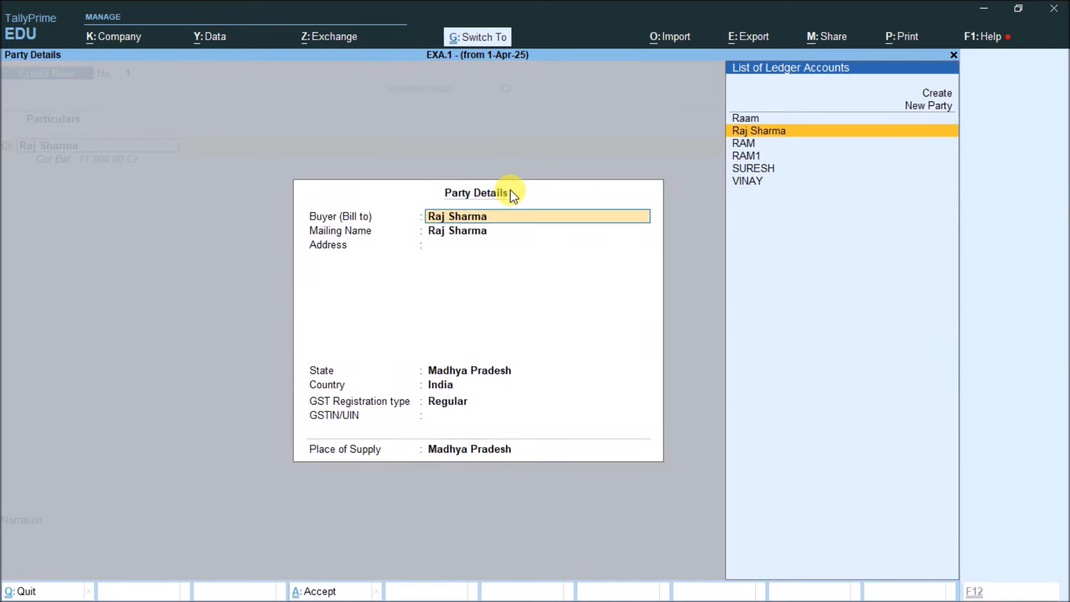
Create the ledger Int Payble under Indirect Expenses as the credit note's debit account, and save the voucher
key("ctrl+a")
key("Return")
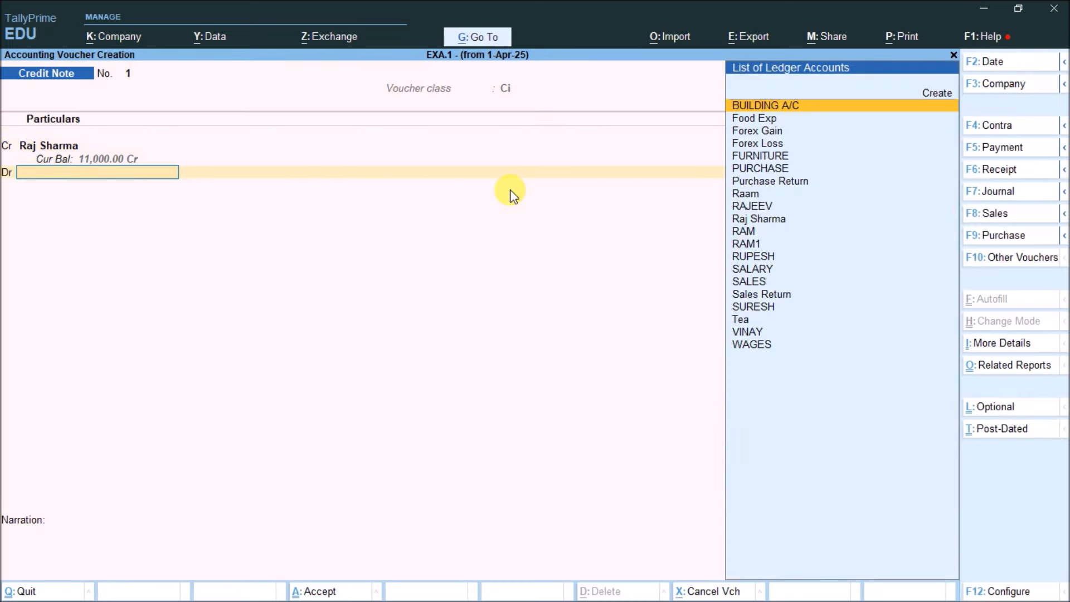
key("alt+c")
type("Int Payble")
key("Return")
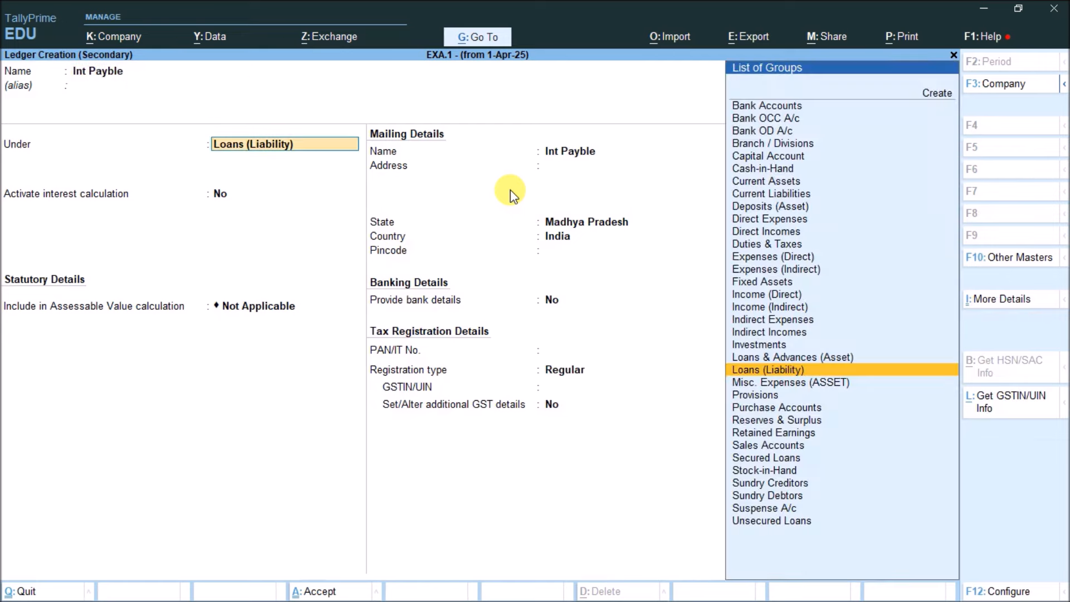
type("Ind")
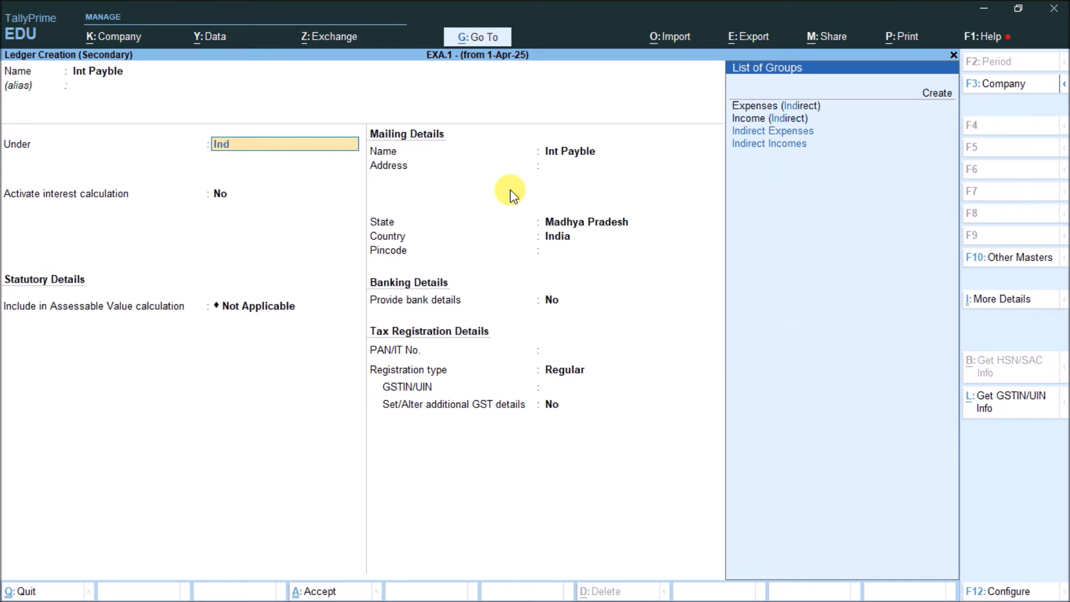
key("Down")
key("Down")
key("Return")
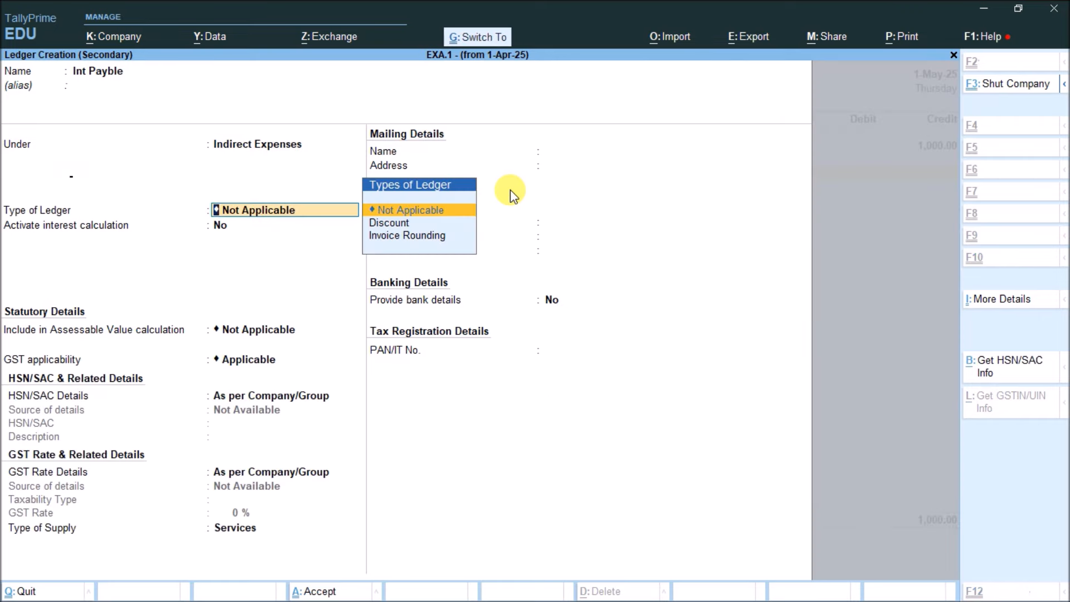
key("ctrl+a")
key("ctrl")
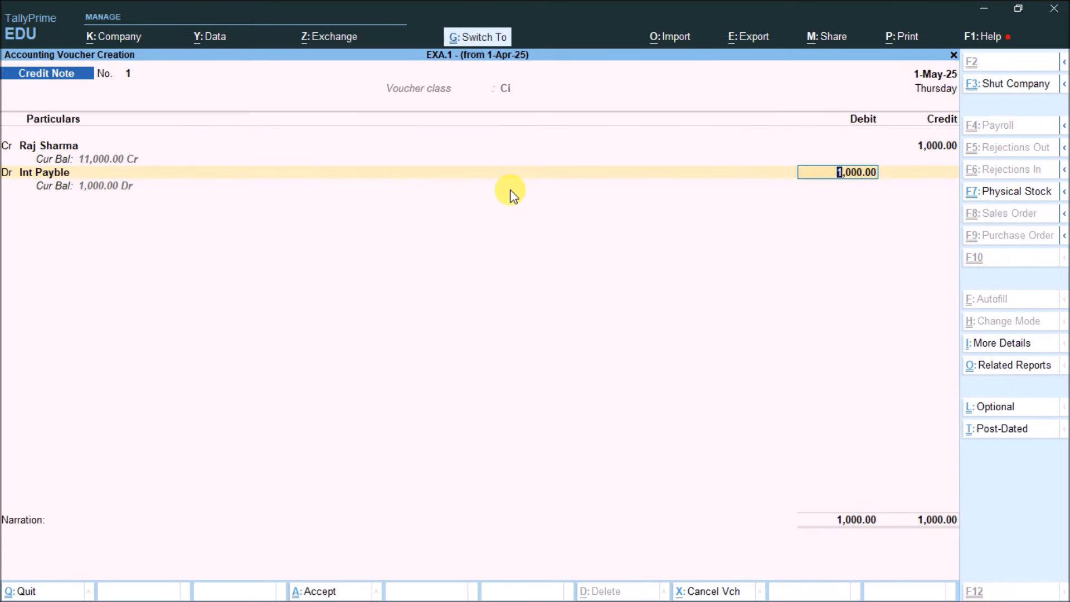
key("ctrl+a")
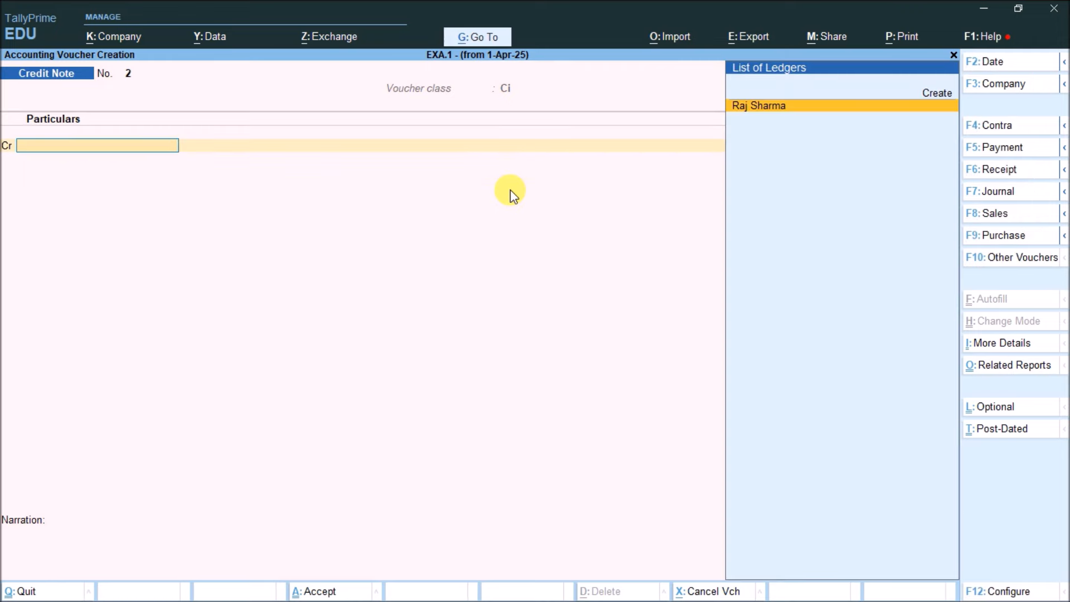
Date the second credit note 1-6-2025, choose the party's ledger as the credit account and accept the party details
key("F2")
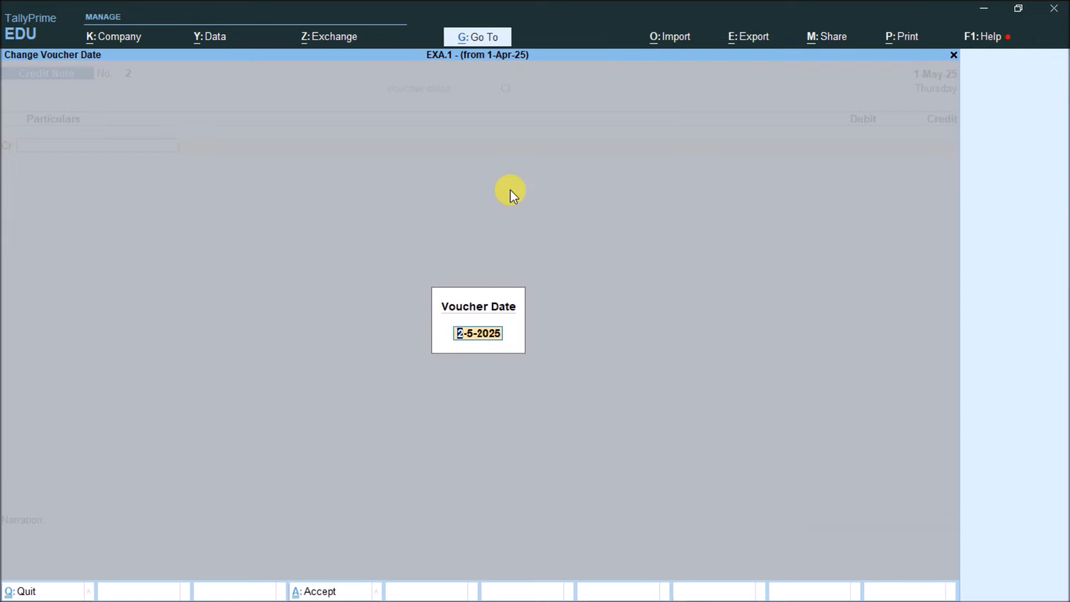
type("1-6")
key("Return")
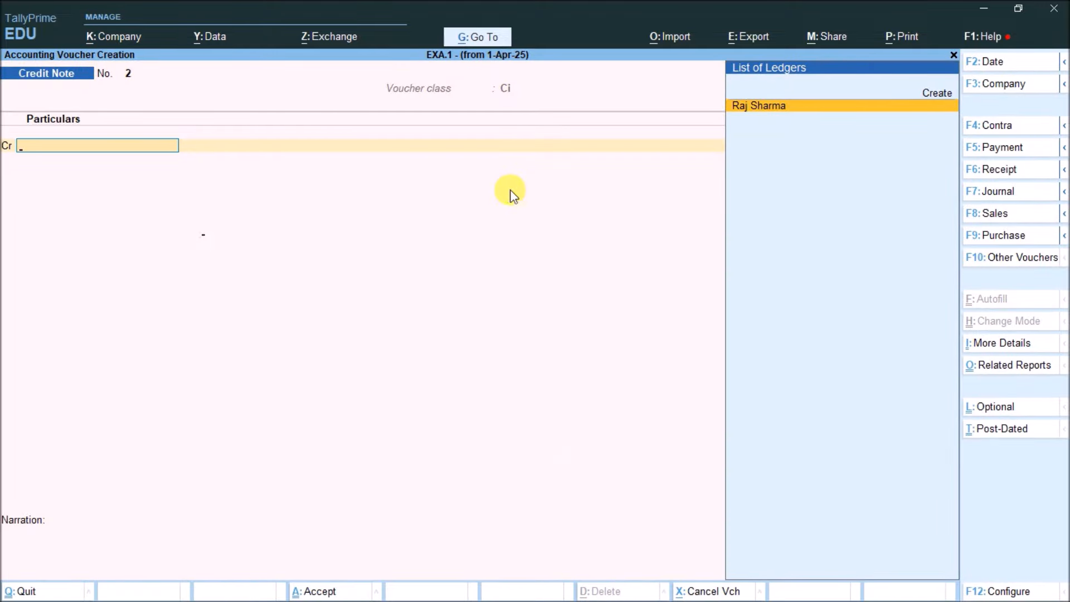
key("Return")
key("ctrl+a")
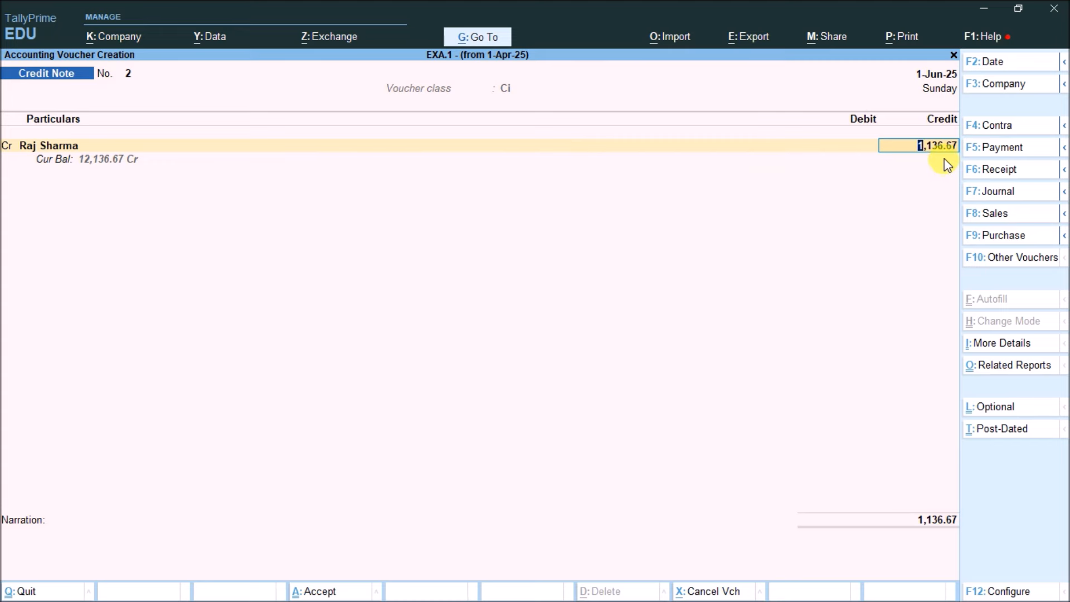
Switch to the whiteboard notes and compare the handwritten second-month compound interest with the credit note's calculated amount
key("alt+Tab")
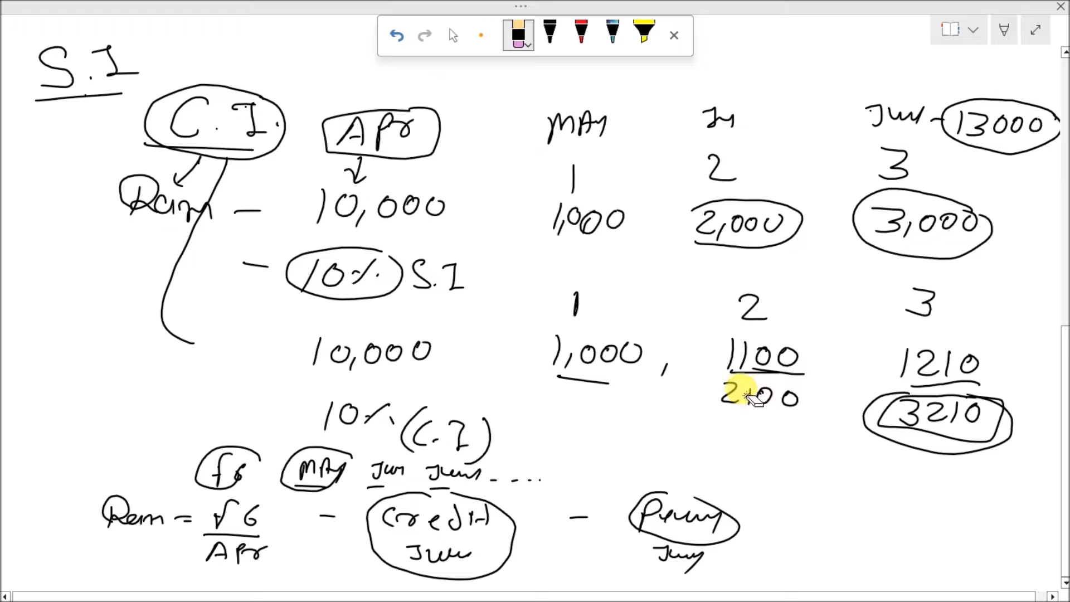
key("alt+Tab")
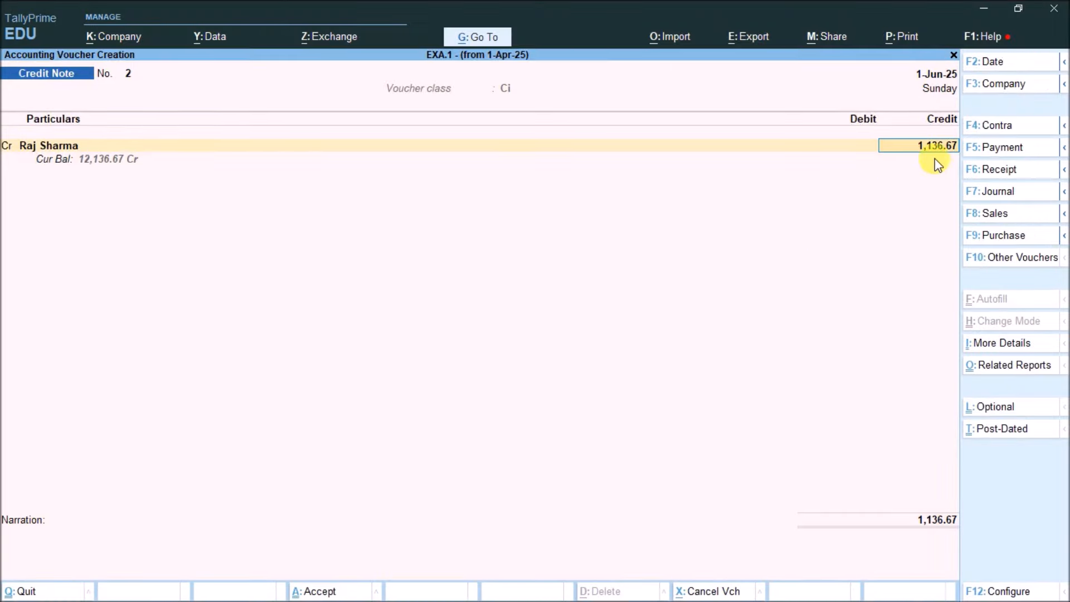
key("alt+Tab")
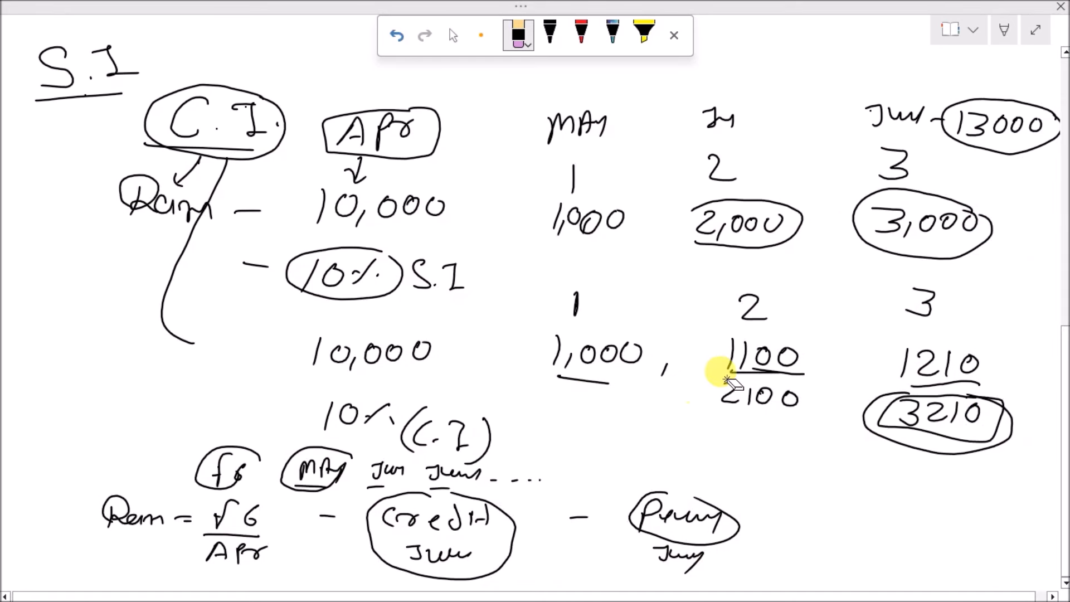
key("alt+Tab")
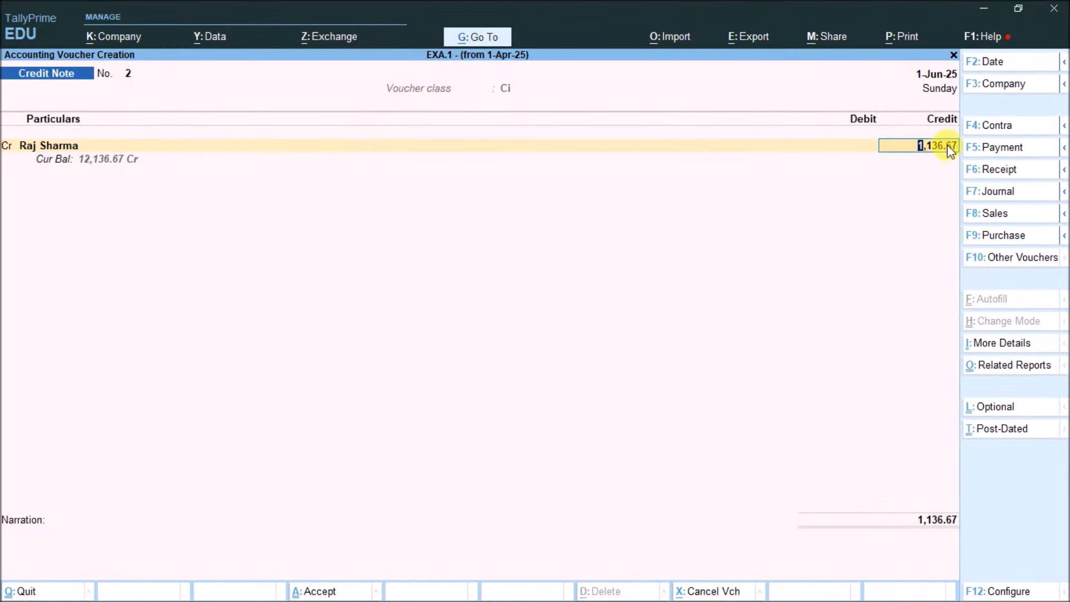
key("alt+Tab")
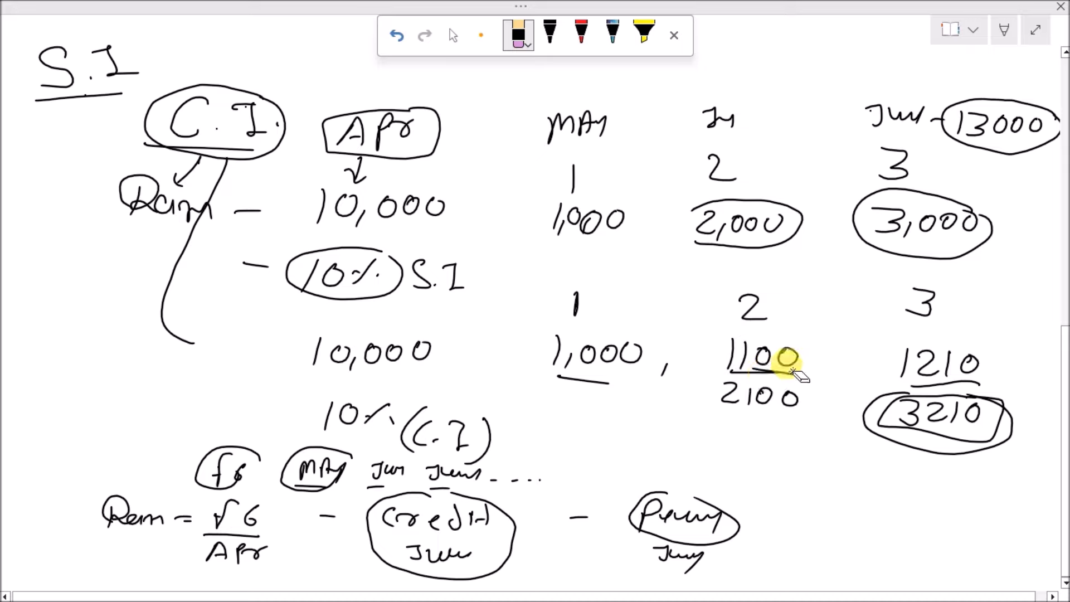
key("alt+Tab")
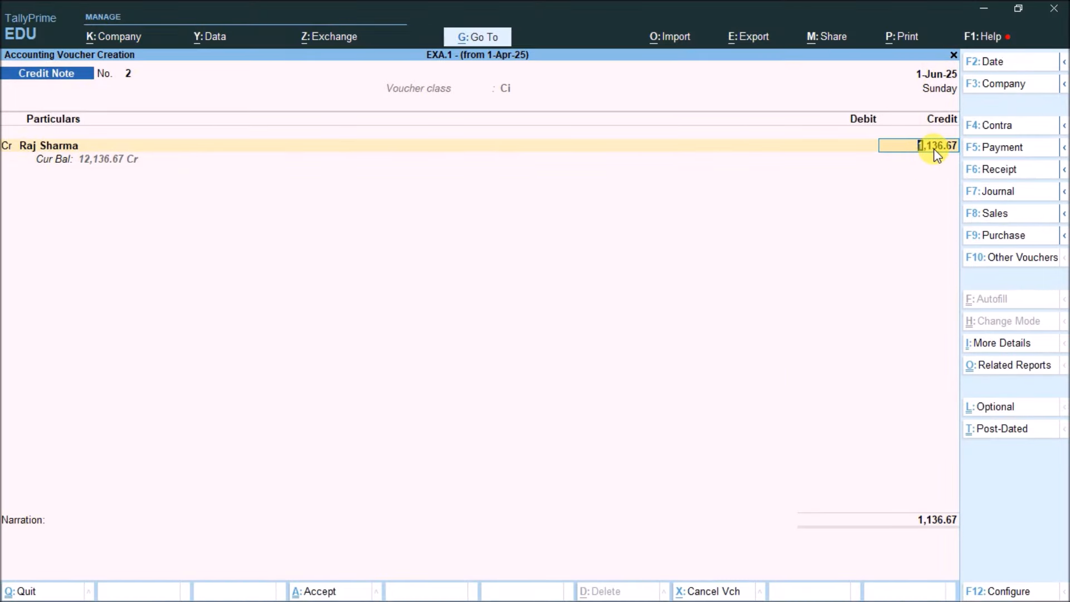
key("alt+Tab")
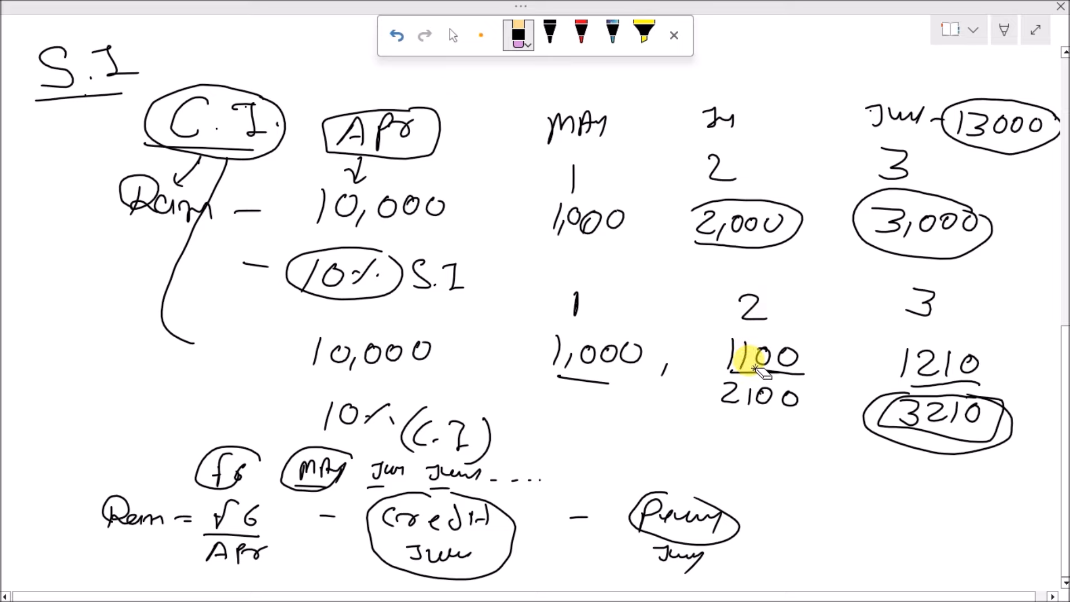
key("alt+Tab")
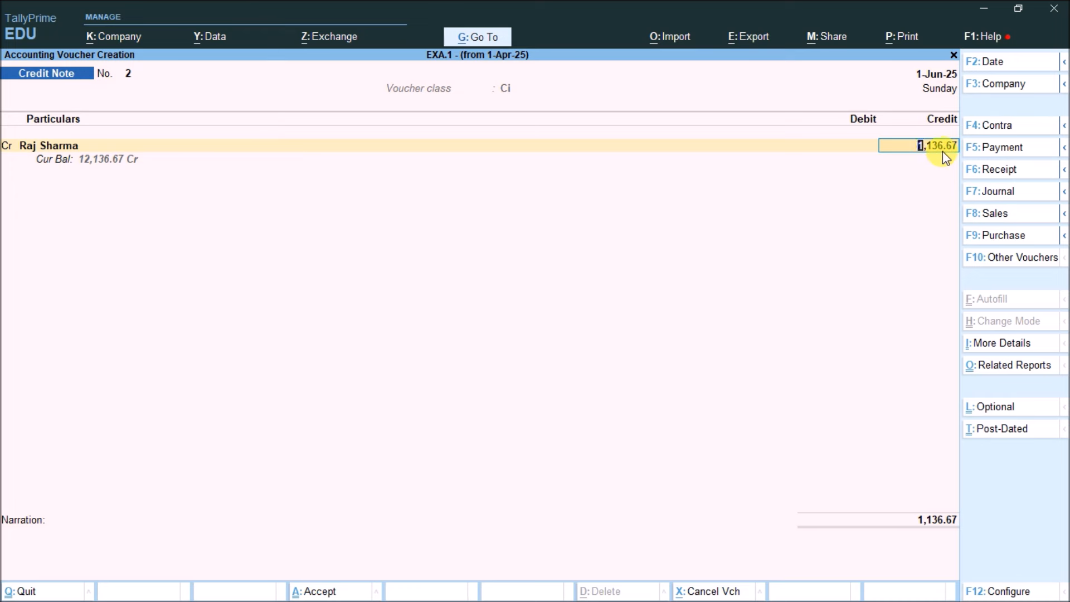
Accept the calculated interest, debit it to Int Payble and save the second credit note
key("Return")
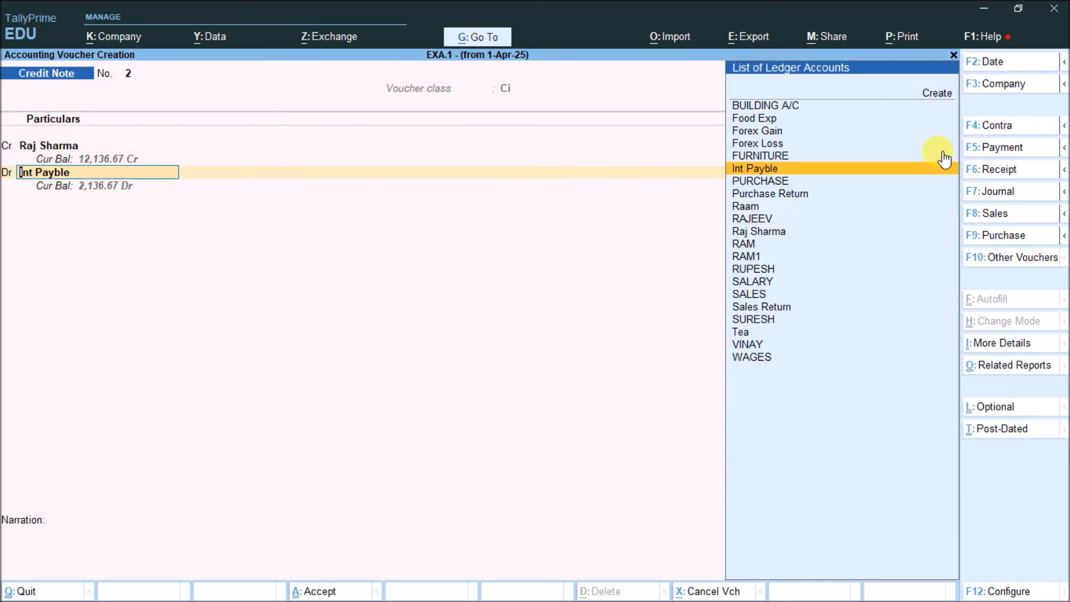
key("Return")
key("ctrl+a")
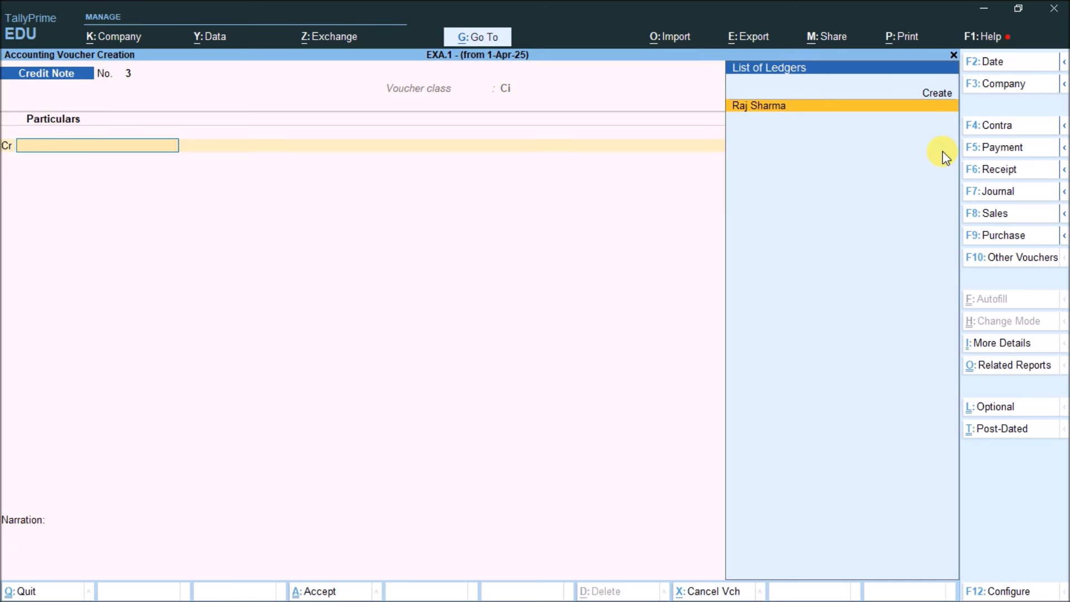
Date the third credit note 1-7-2025, choose the party's ledger as the credit account and accept the party details
key("F2")
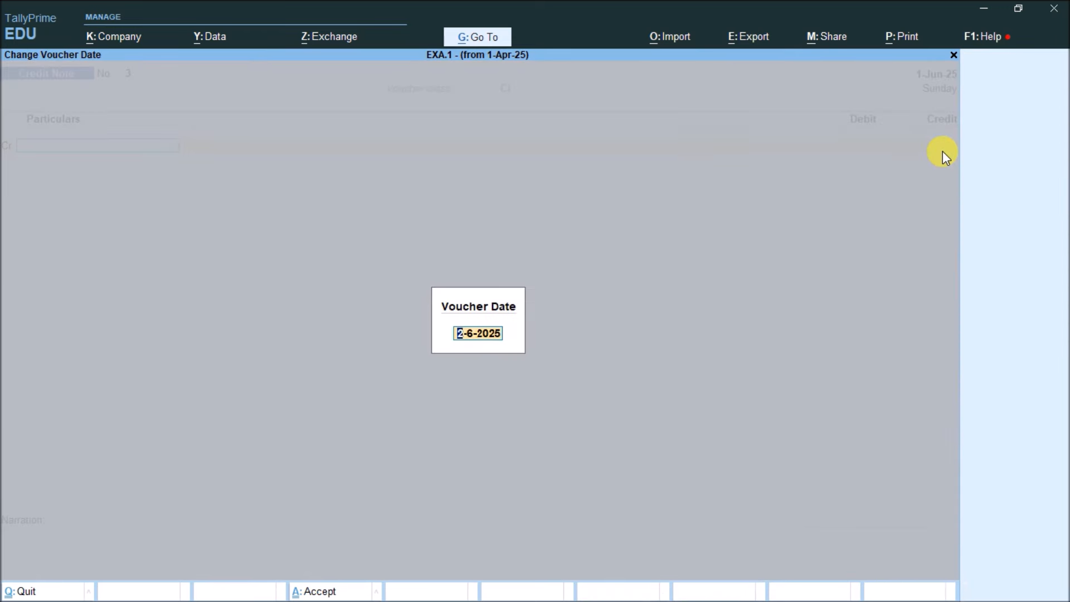
type("1-7")
key("Return")
key("Return")
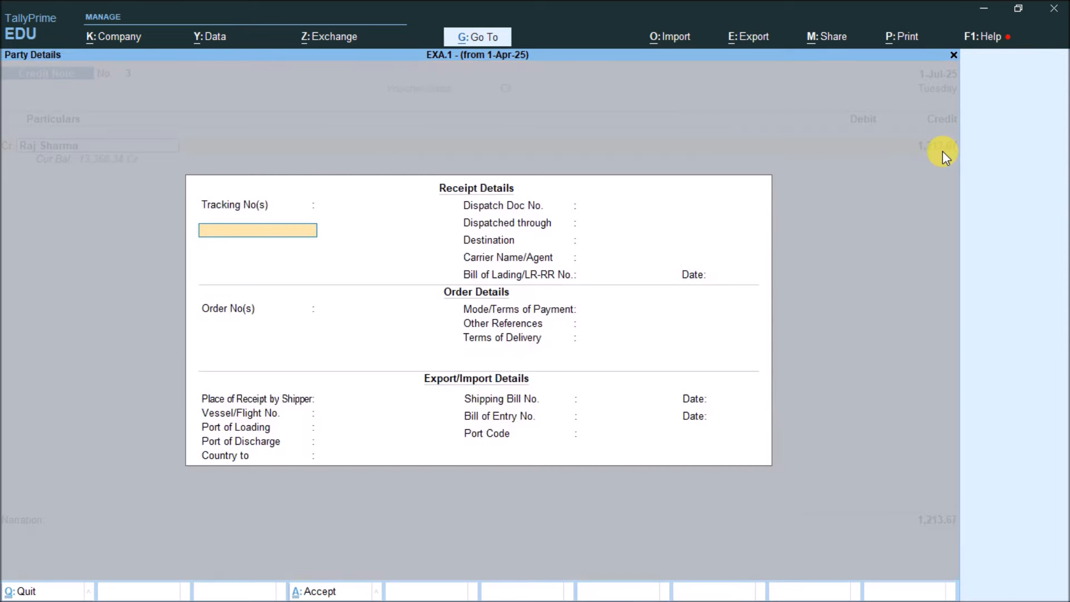
key("ctrl+a")
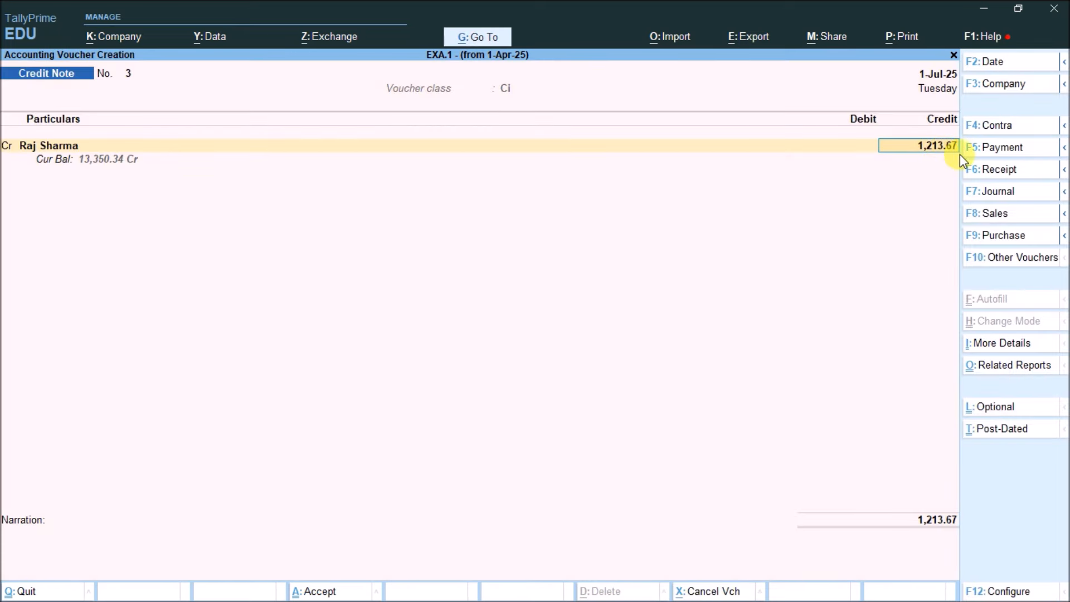
Debit the third month's interest to Int Payble, check it against the whiteboard notes and save the credit note
key("Return")
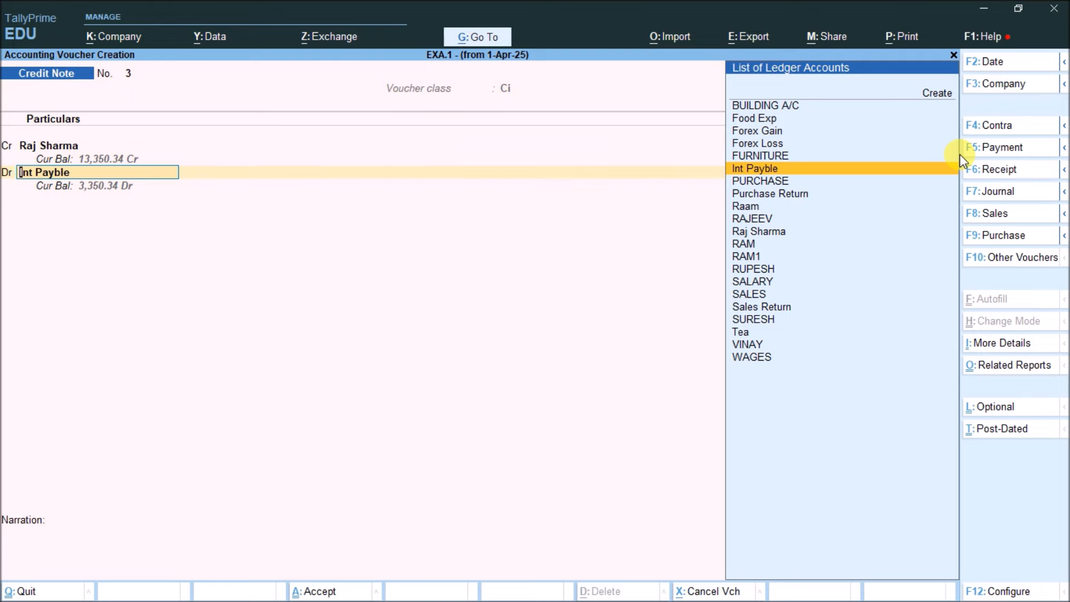
key("Return")
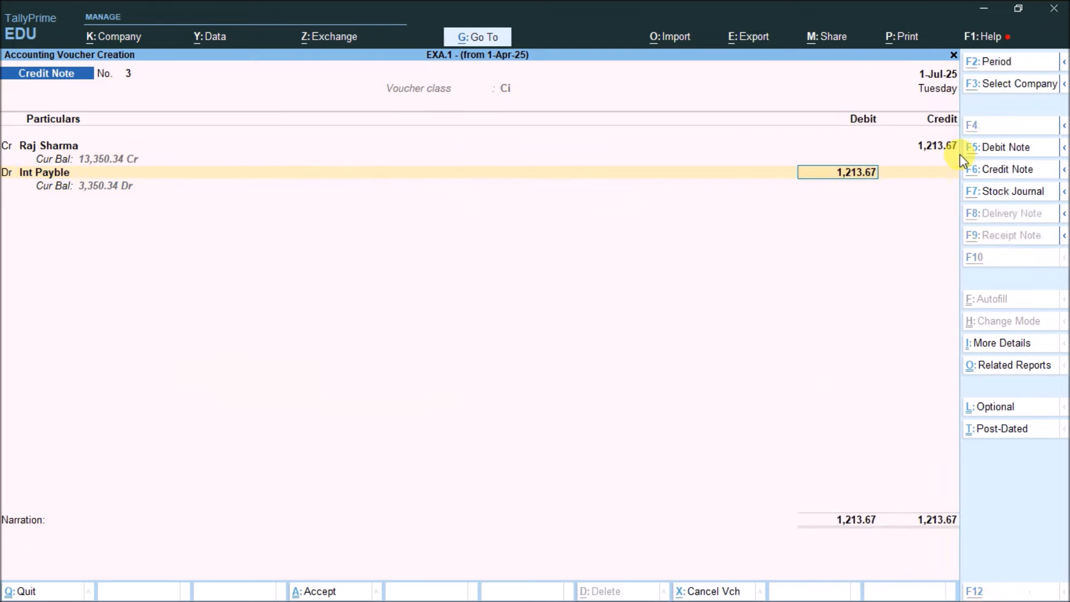
key("alt+Tab")
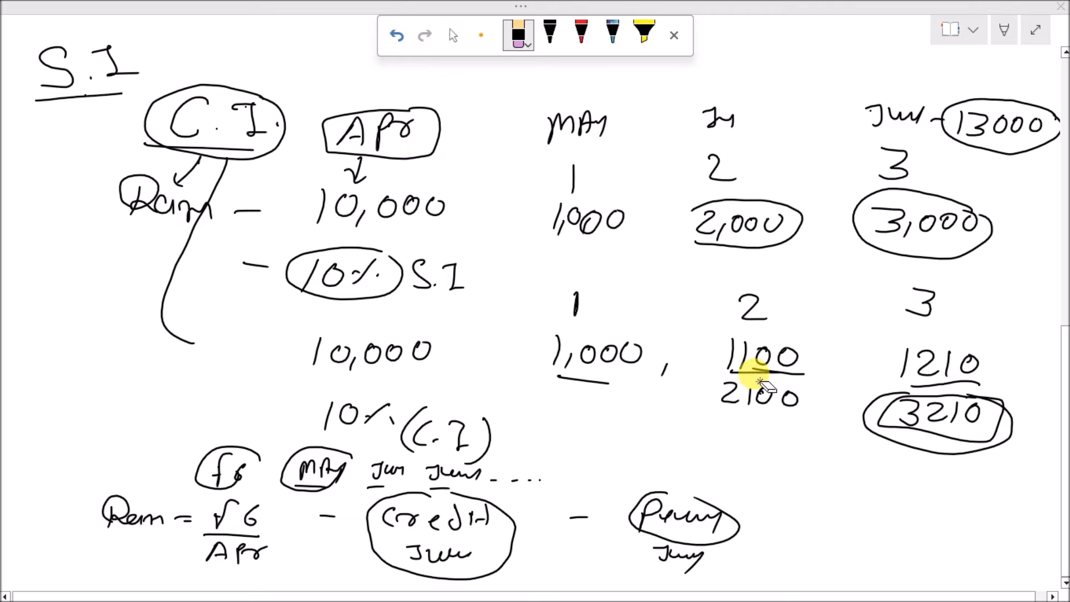
key("alt+Tab")
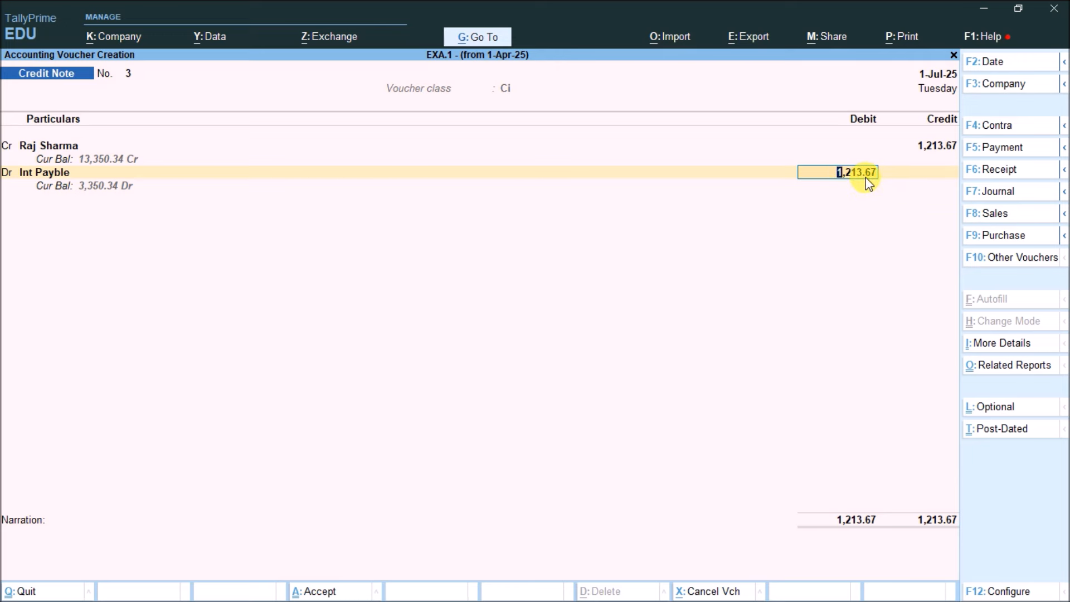
key("ctrl+a")
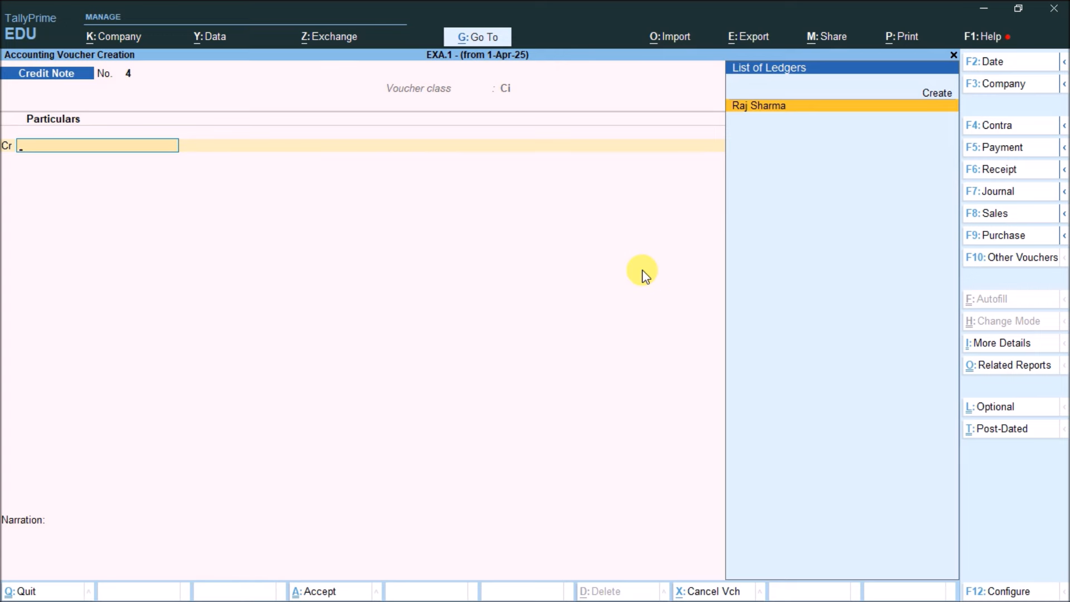
Start a Payment voucher and debit the lender's ledger with 13,350.34
key("F5")
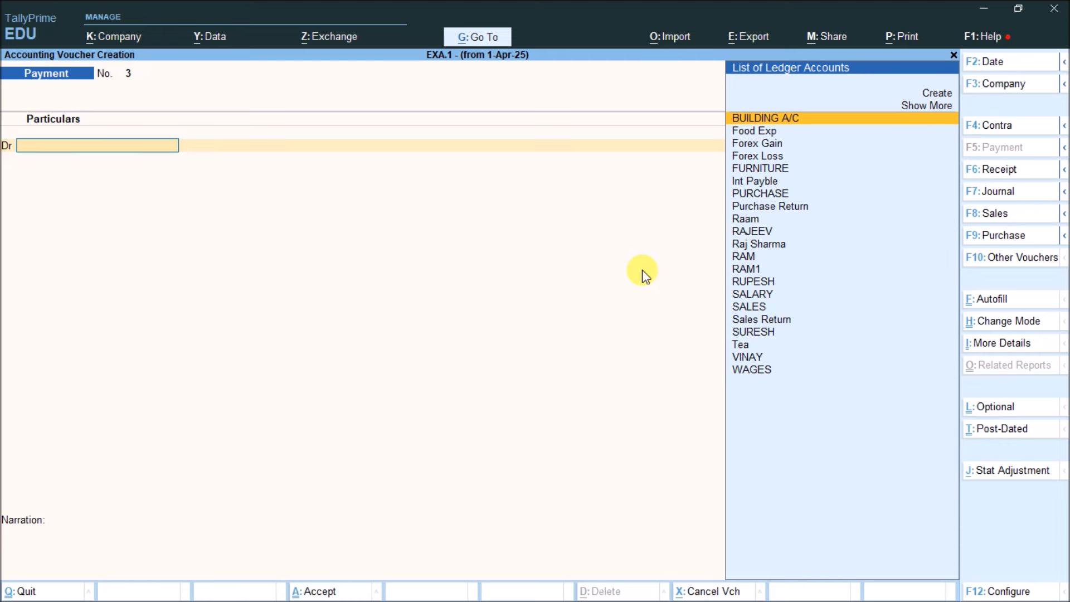
type("raj")
key("Down")
key("Return")
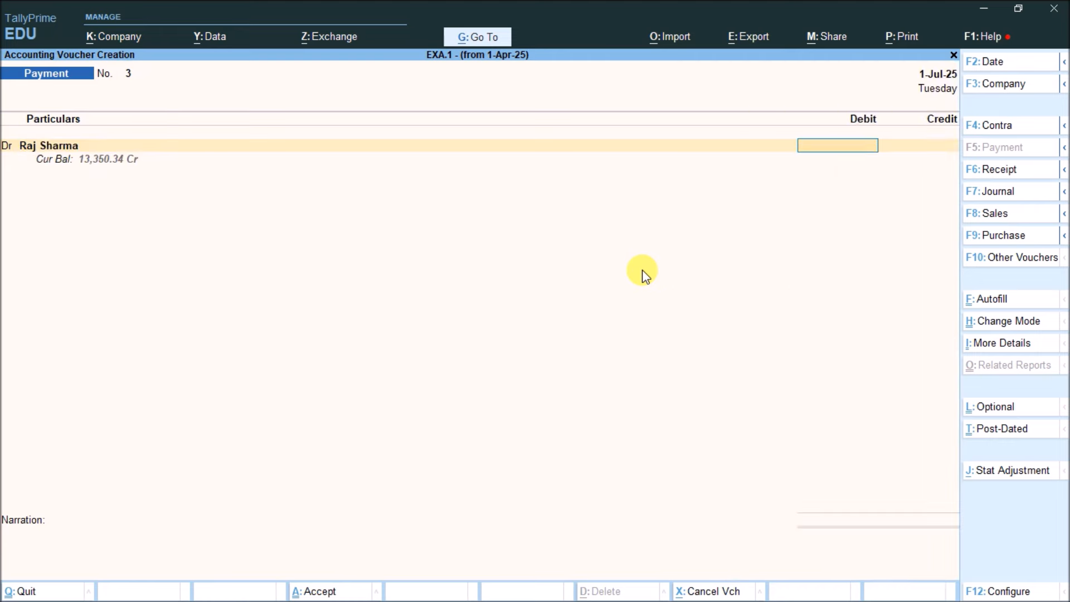
type("13350.34")
key("Return")
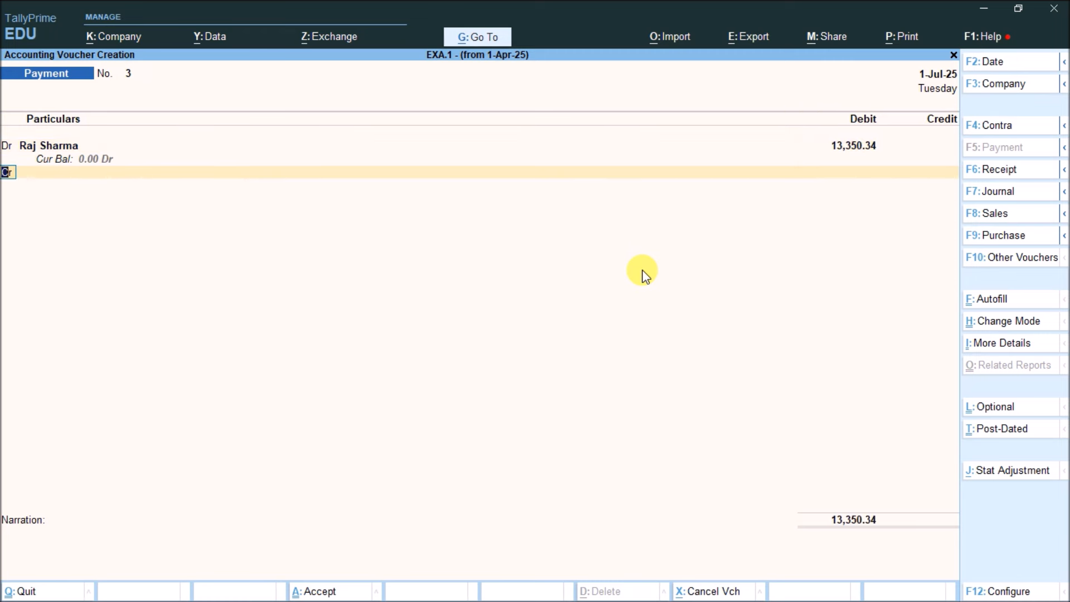
Credit Cash for the payment, save the voucher and return to the Gateway of Tally
type("ca")
key("Return")
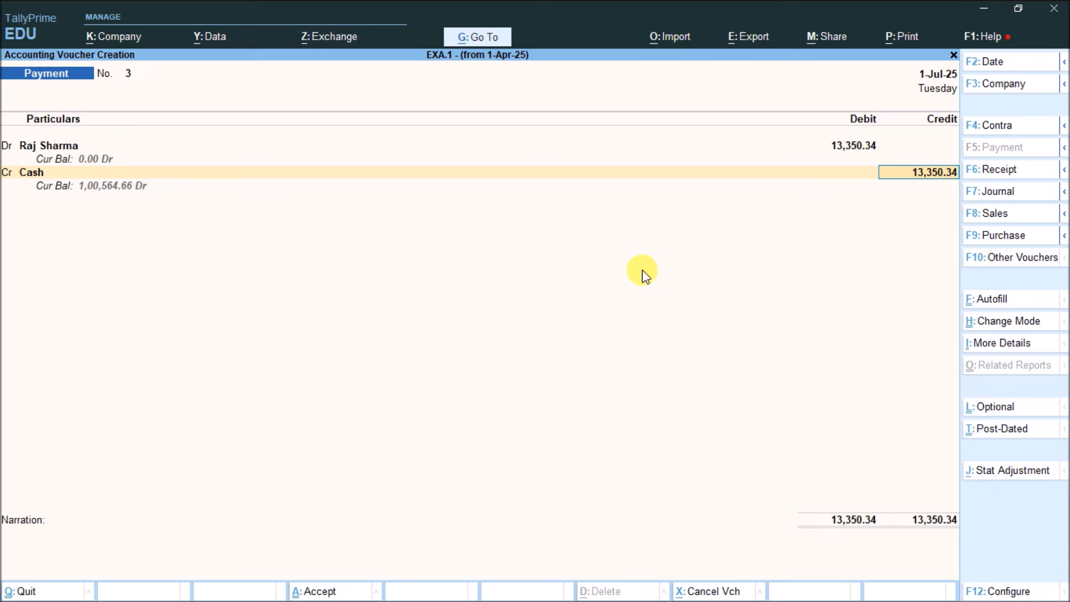
key("ctrl+a")
key("Escape")
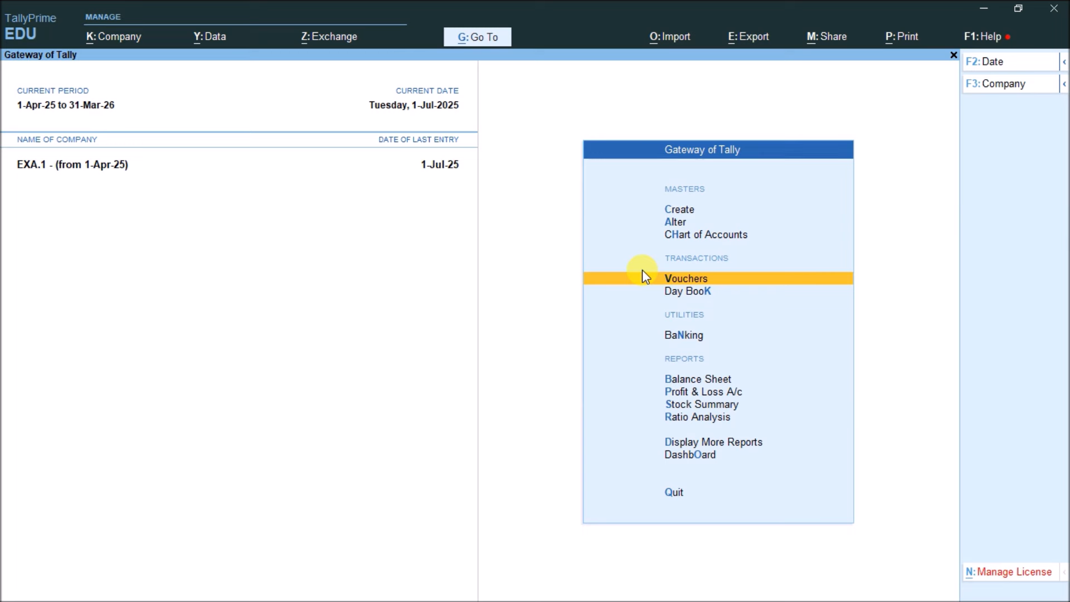
Examine the Interest Calculations reports in the Statements of Accounts and return to the Gateway of Tally
key("d")
key("Down")
key("Down")
key("Down")
key("Down")
key("Down")
key("Return")
key("Down")
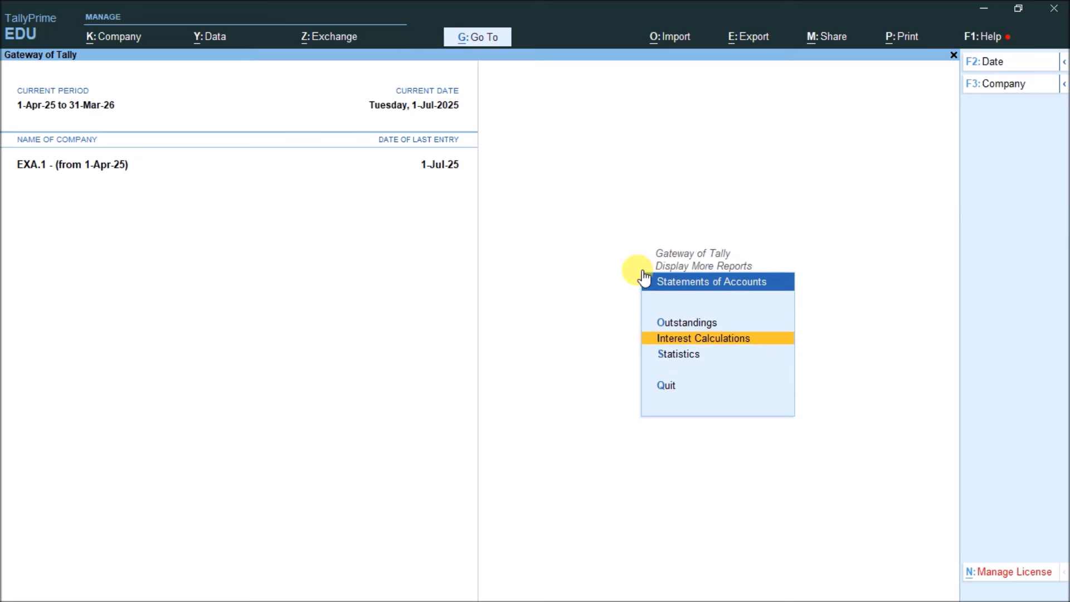
key("Return")
key("Down")
key("Return")
key("Escape")
key("Up")
key("Return")
key("Escape")
key("Down")
key("Return")
key("Escape")
key("Escape")
key("Escape")
key("Escape")
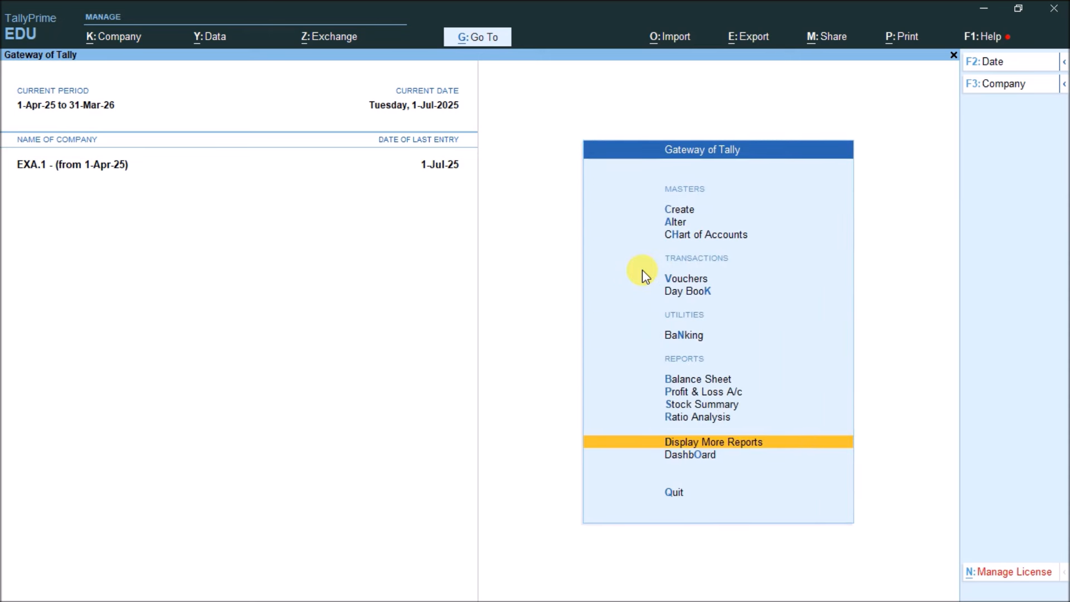